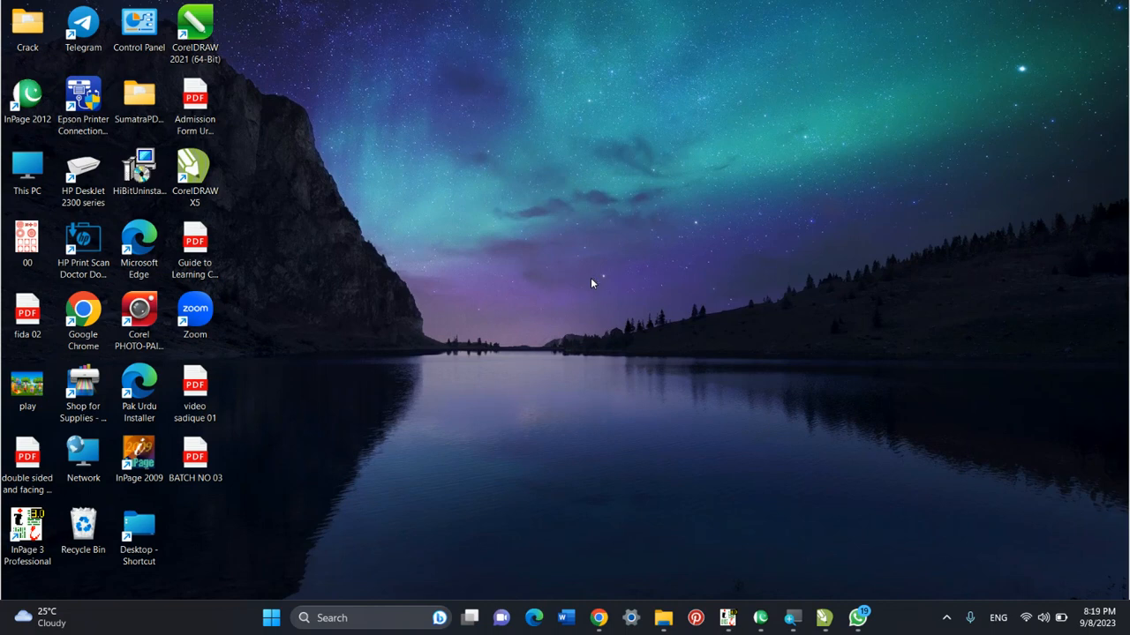
Switch to Urdu InPage and draw a text box about 3.78 by 1.91 inches in the page's upper area
click(760, 618)
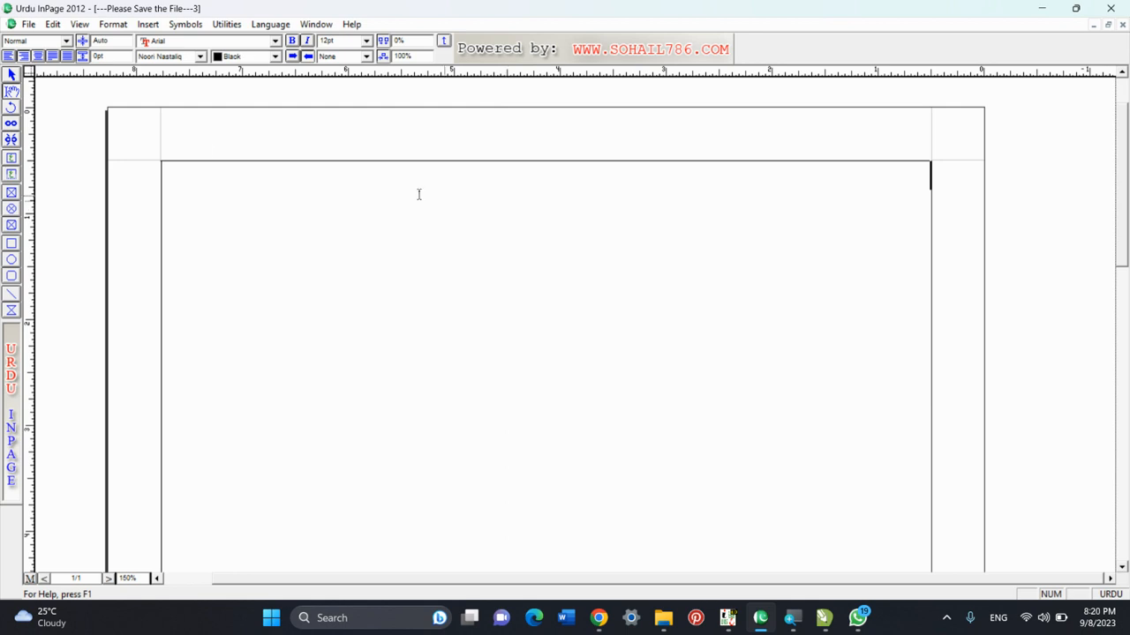
click(11, 107)
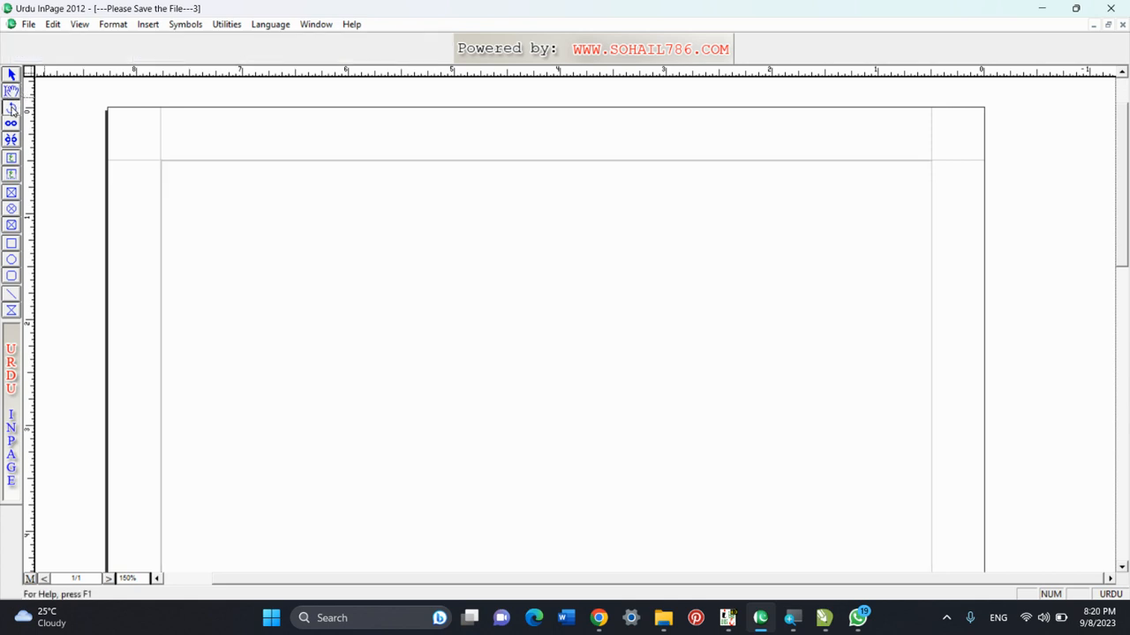
click(12, 160)
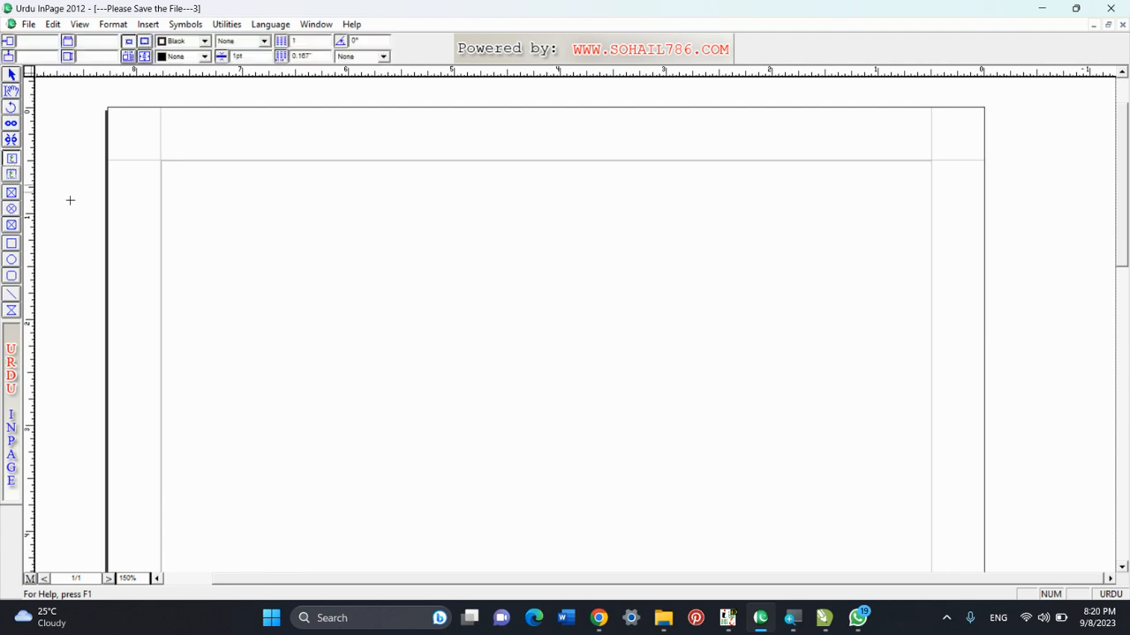
drag(250, 213, 651, 415)
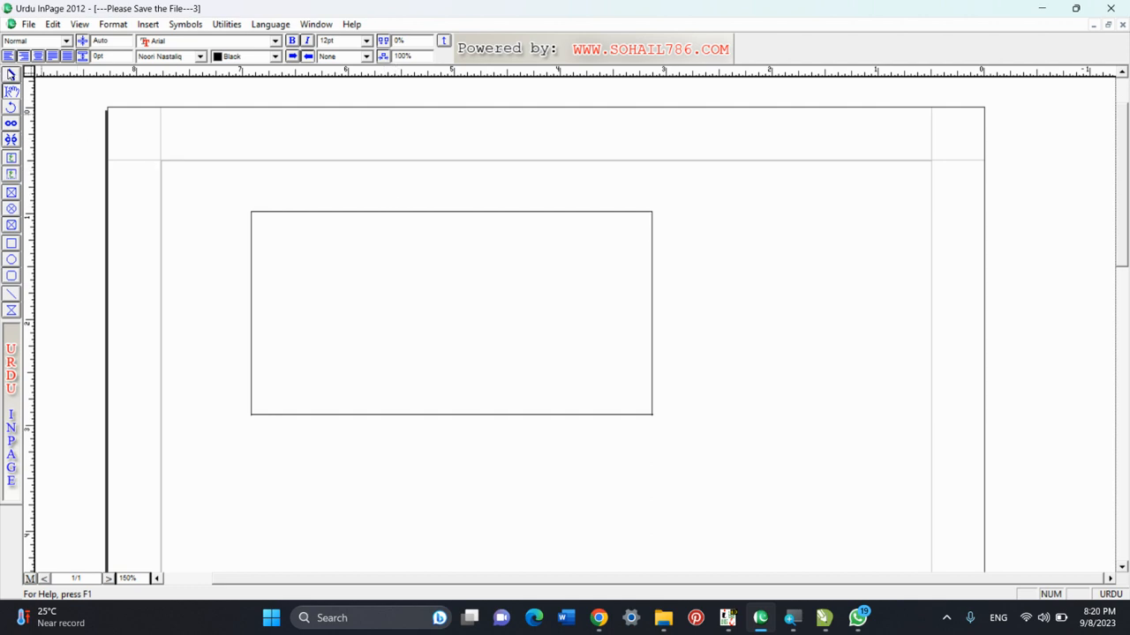
Fill the drawn text box with Red
click(11, 74)
click(332, 217)
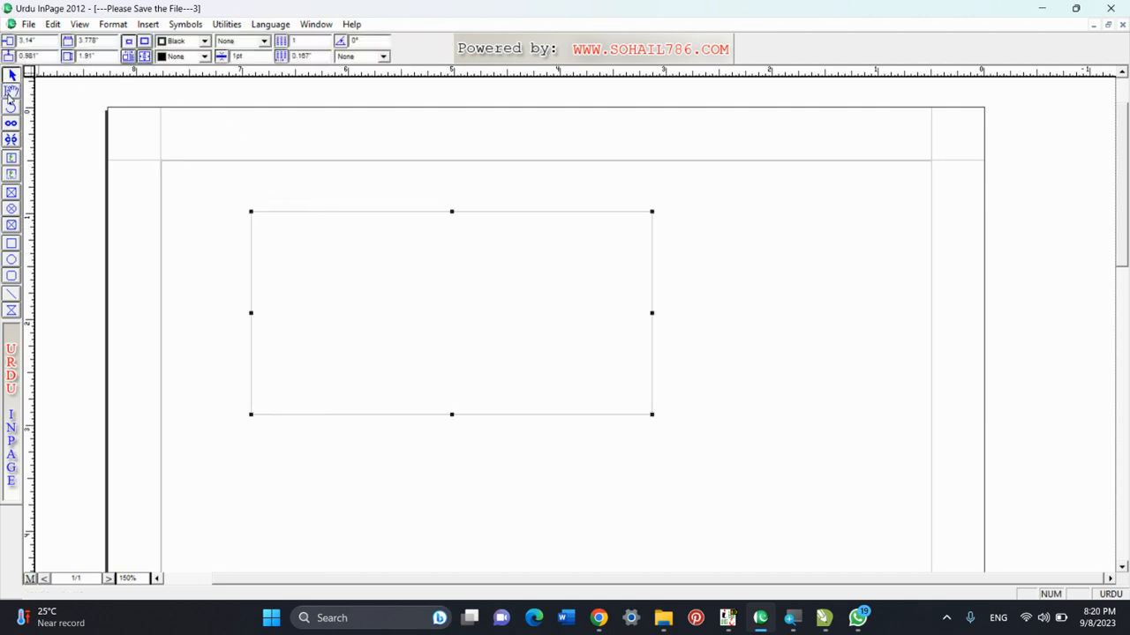
click(10, 91)
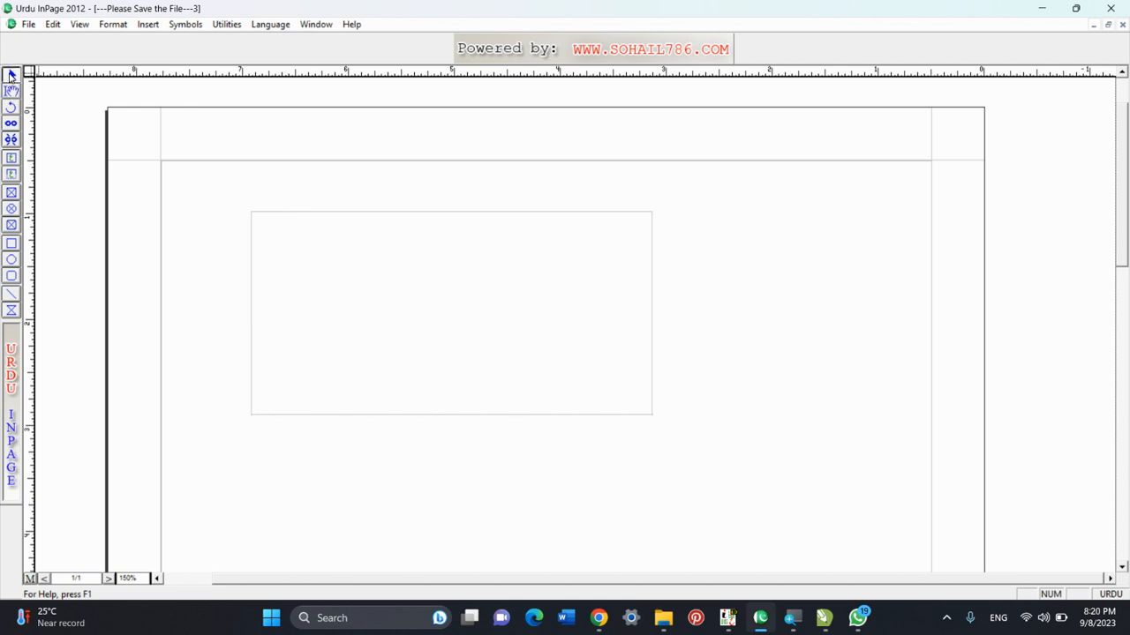
click(11, 74)
click(330, 259)
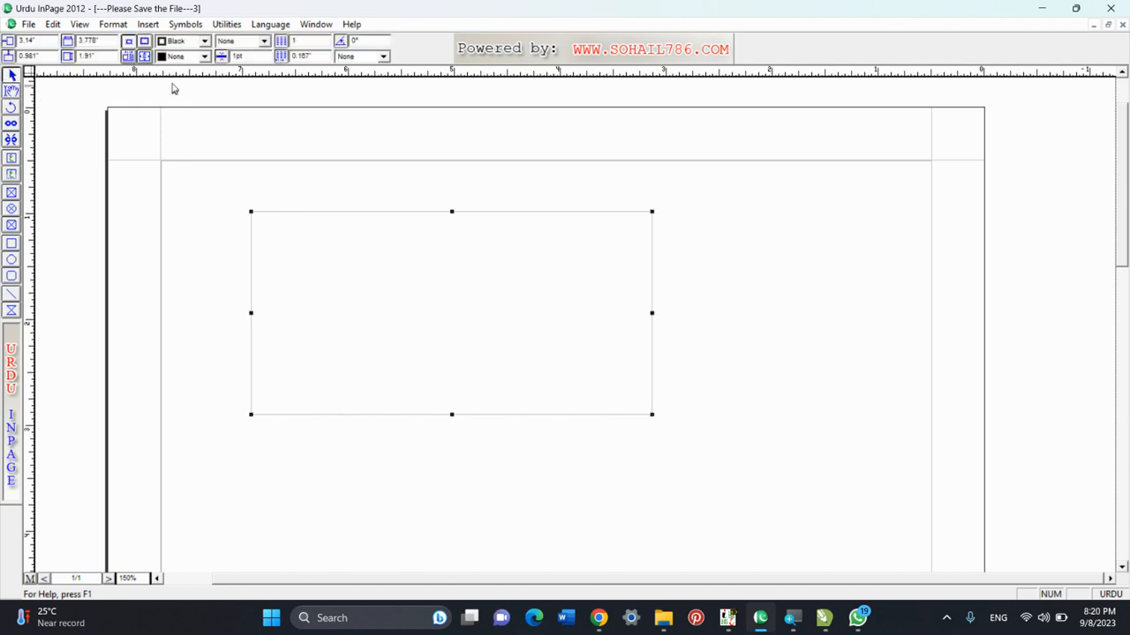
click(204, 55)
scroll(176, 79, down, 2)
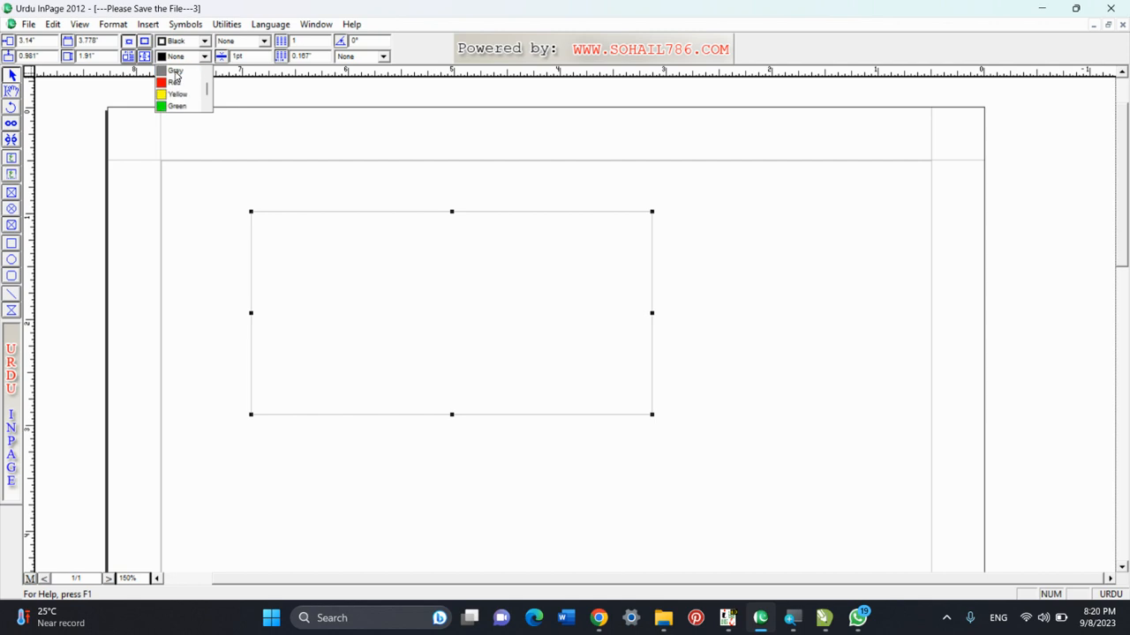
click(176, 83)
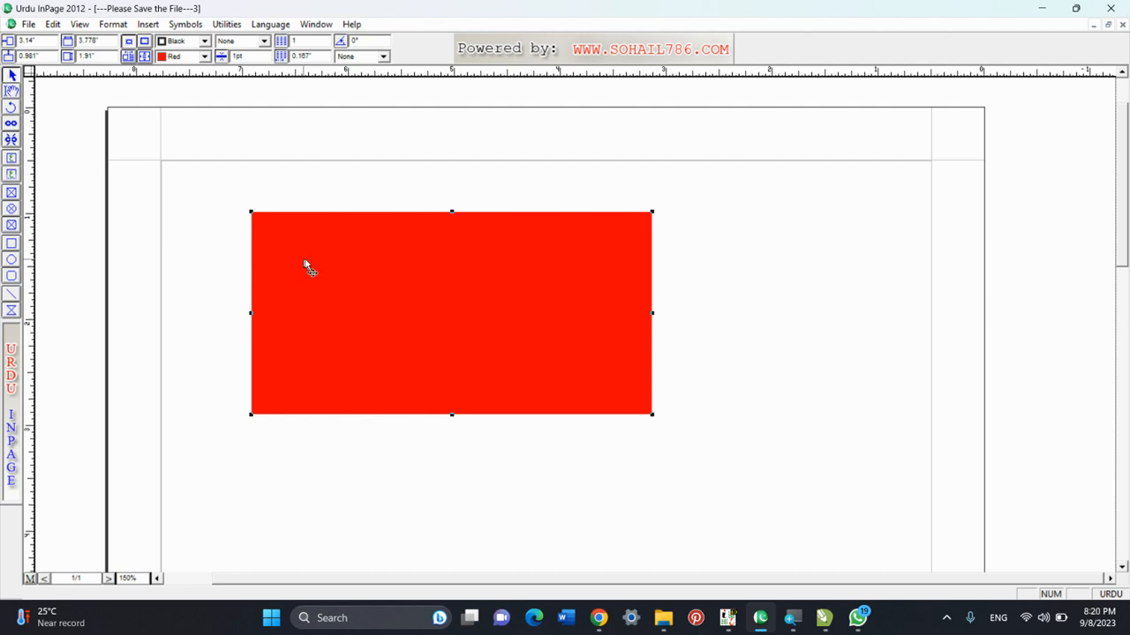
Give the red box a dash-dot border 4 pt thick in Yellow
click(233, 41)
scroll(230, 62, down, 4)
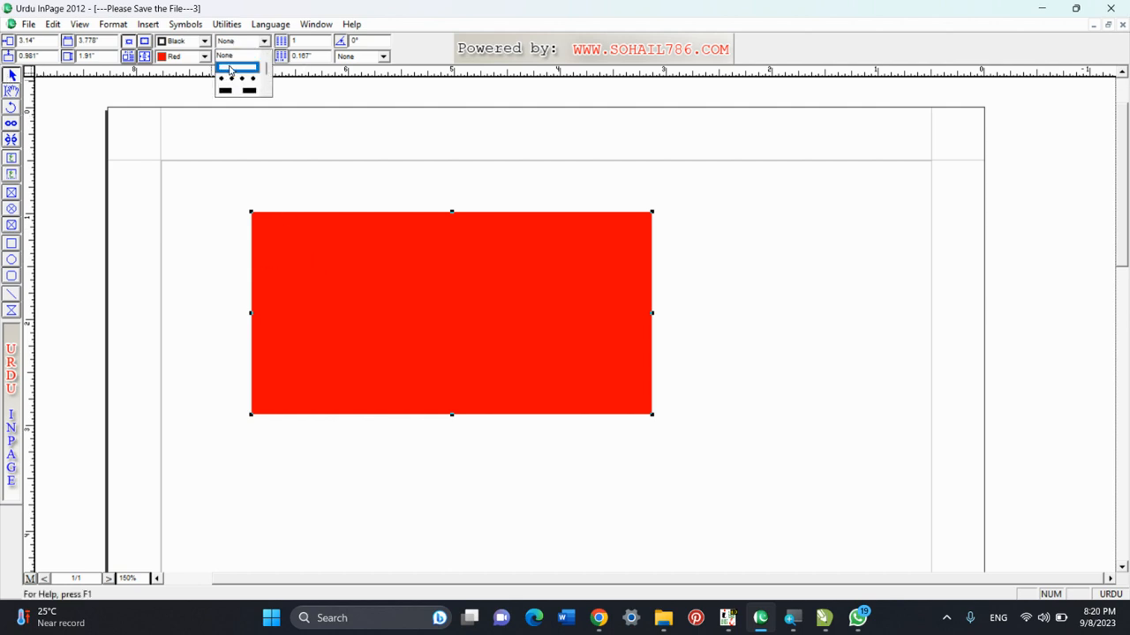
scroll(230, 71, up, 3)
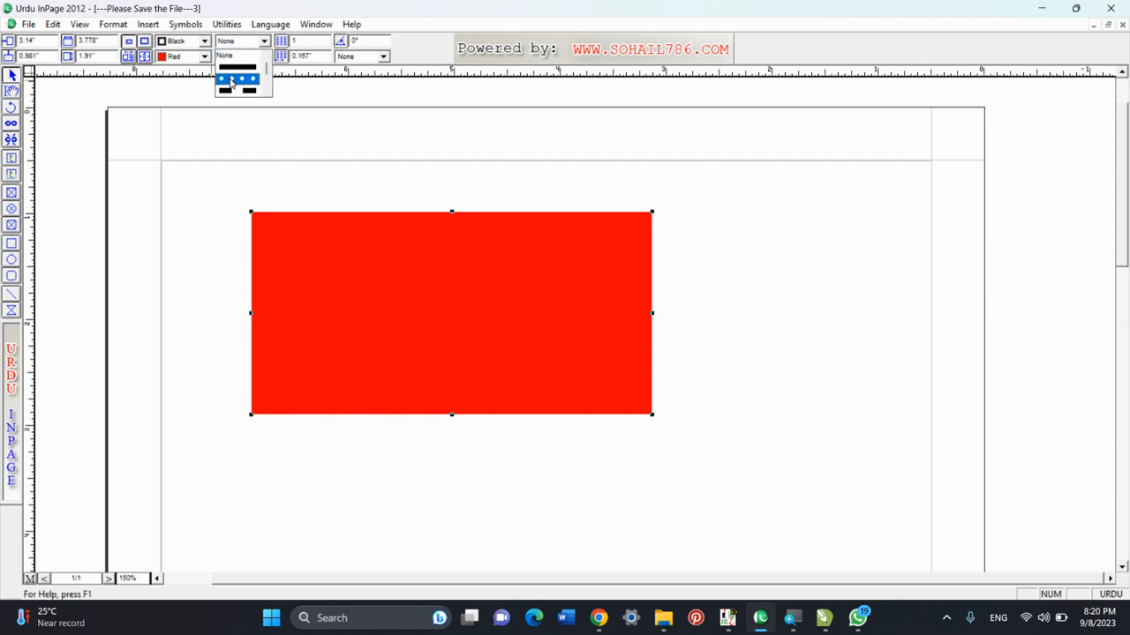
scroll(232, 81, down, 3)
click(232, 79)
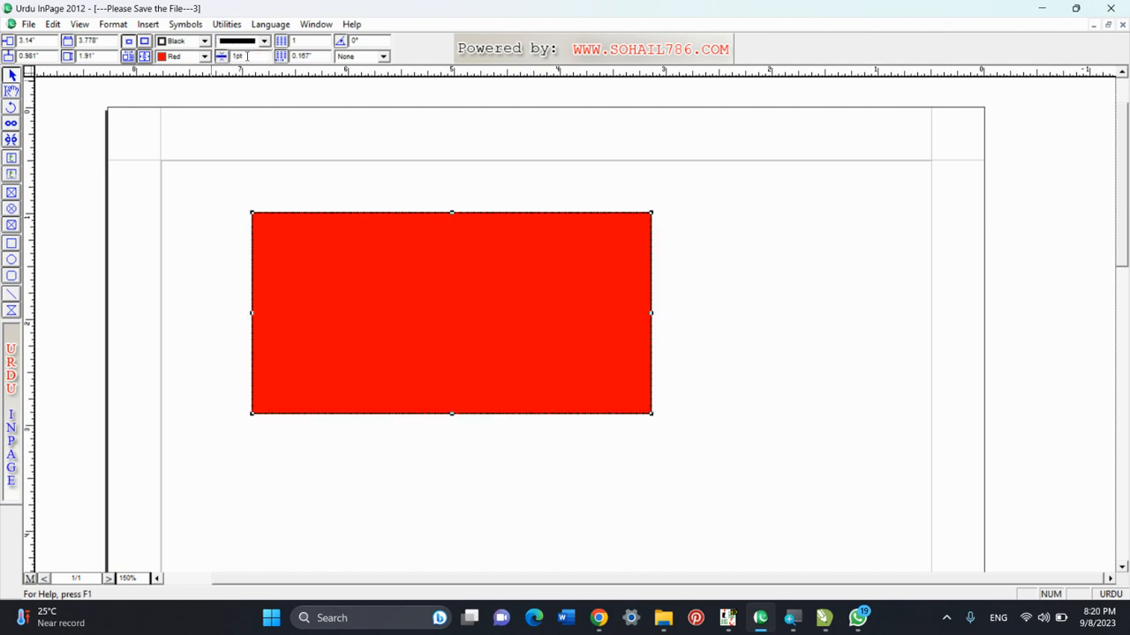
double_click(247, 55)
text(4)
key(Return)
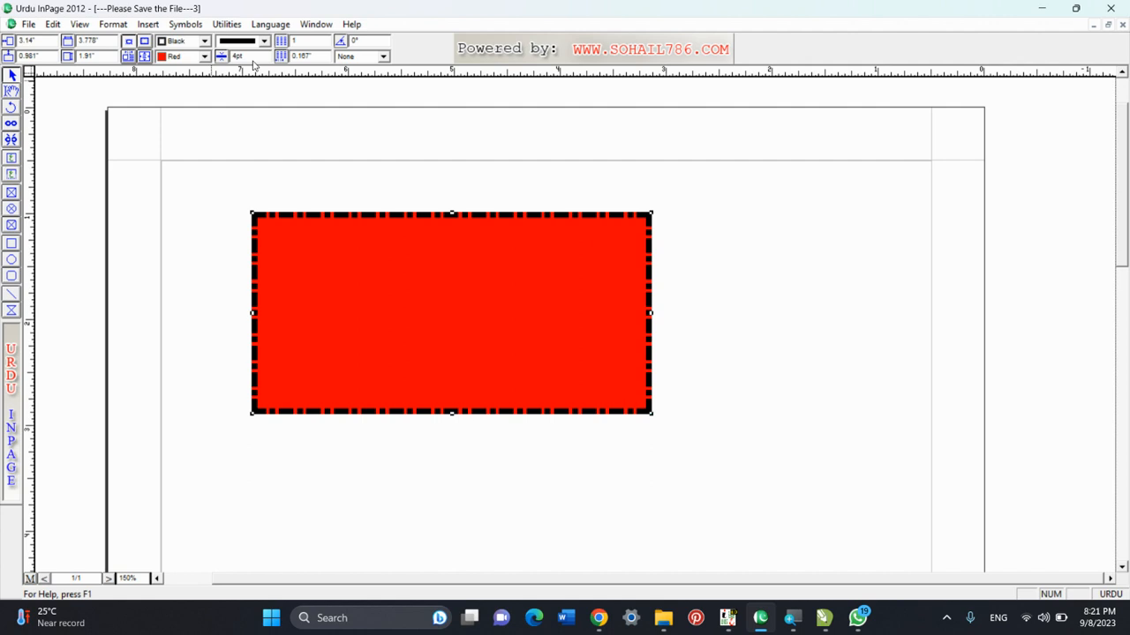
click(178, 42)
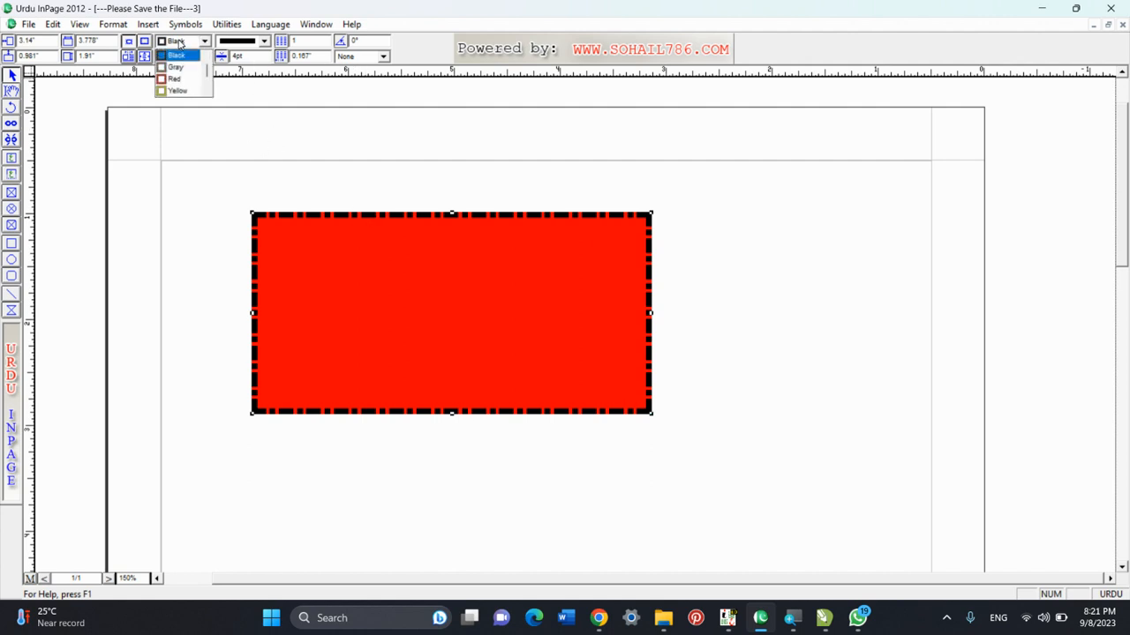
click(177, 89)
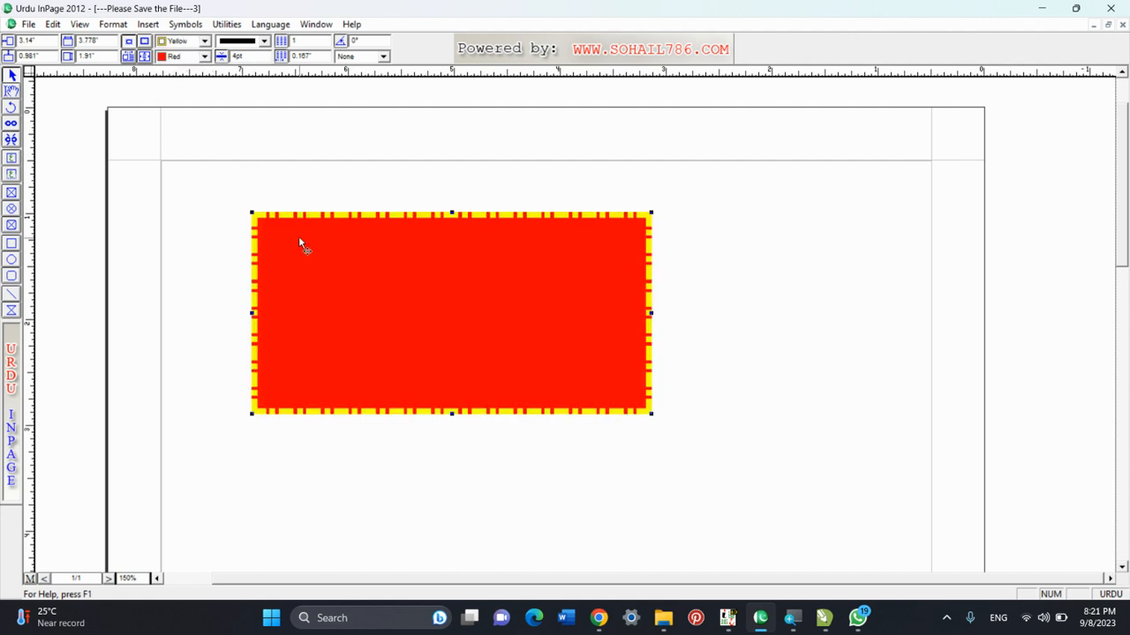
Move the red box toward the middle of the page
drag(315, 238, 443, 268)
key(ctrl+z)
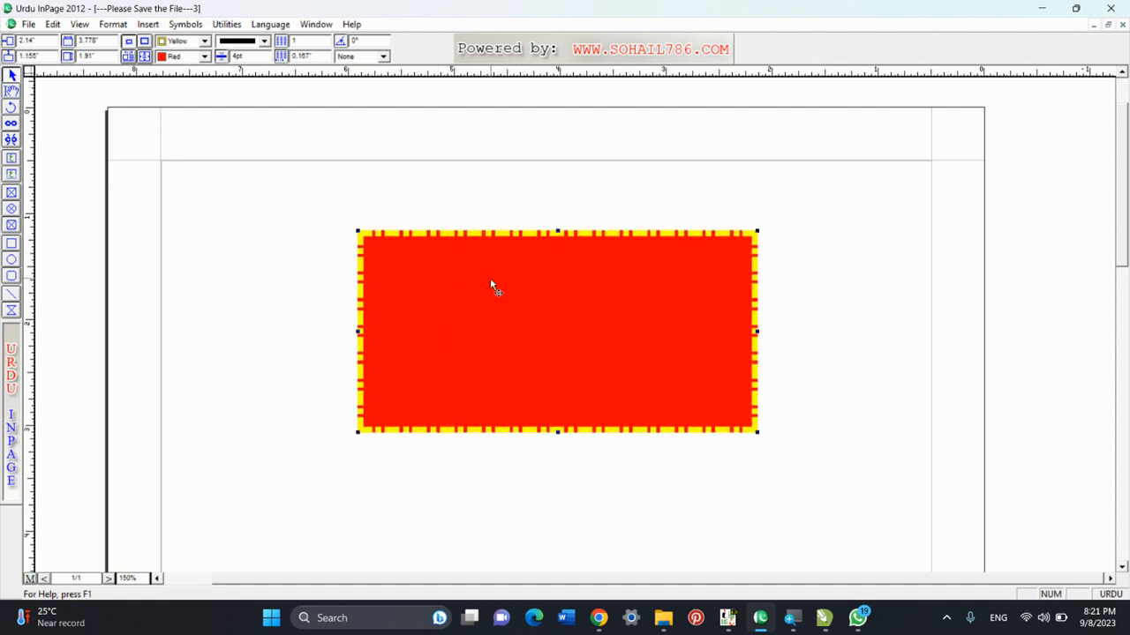
key(ctrl+z)
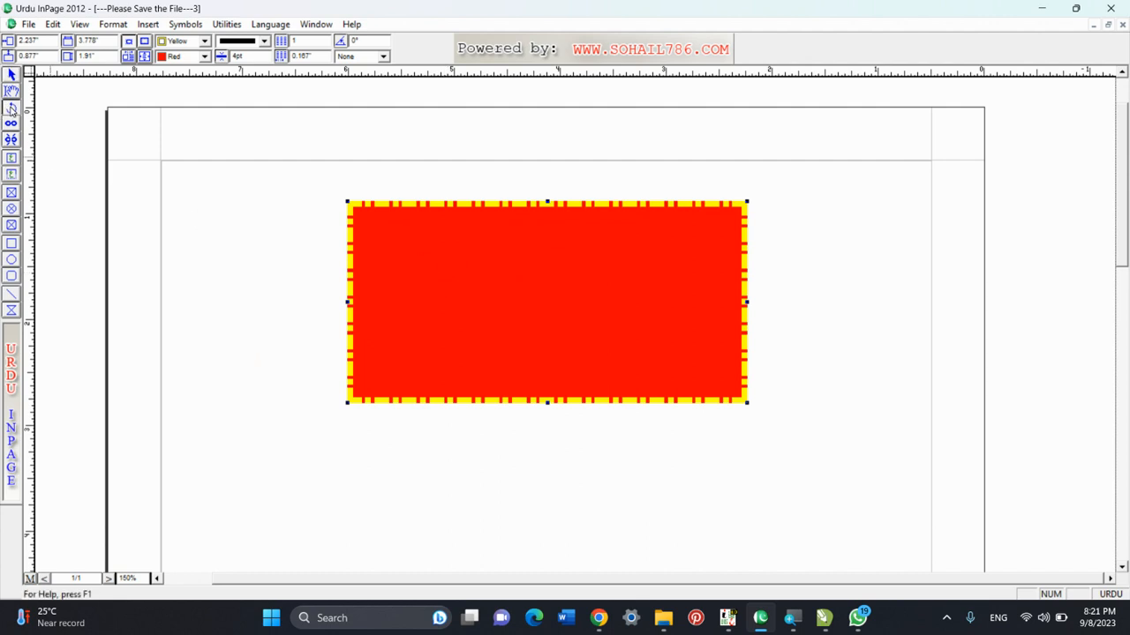
Rotate the red box freehand with the Rotate tool to about 199° and move it back onto the page
drag(436, 262, 456, 323)
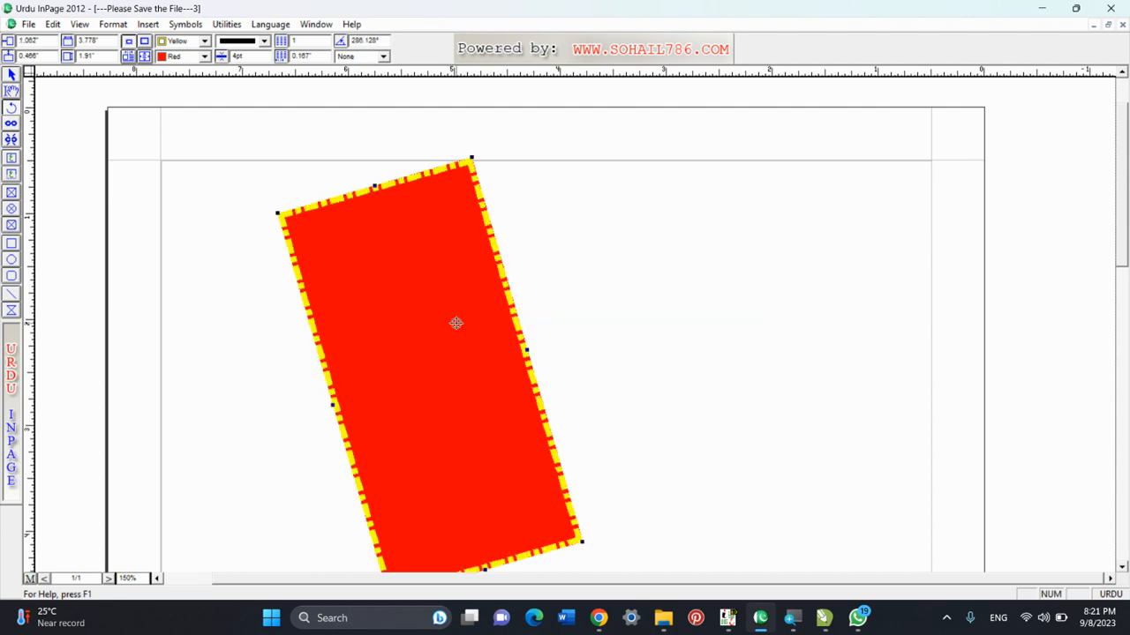
click(436, 194)
mouse_move(573, 265)
mouse_down()
mouse_move(585, 383)
mouse_move(583, 366)
mouse_up()
click(439, 209)
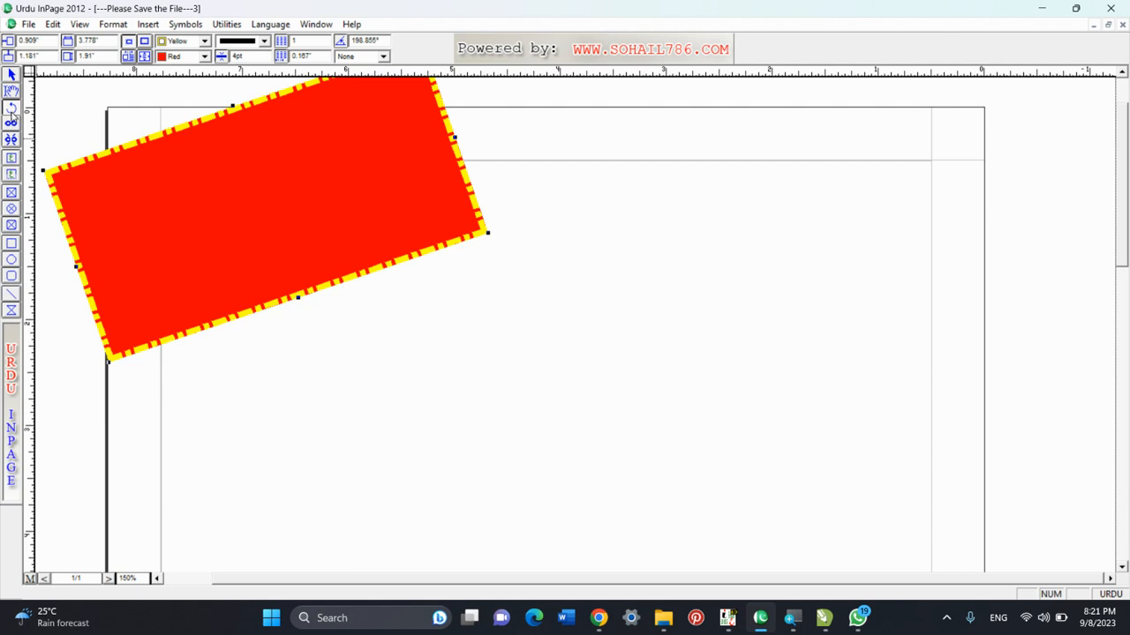
click(12, 75)
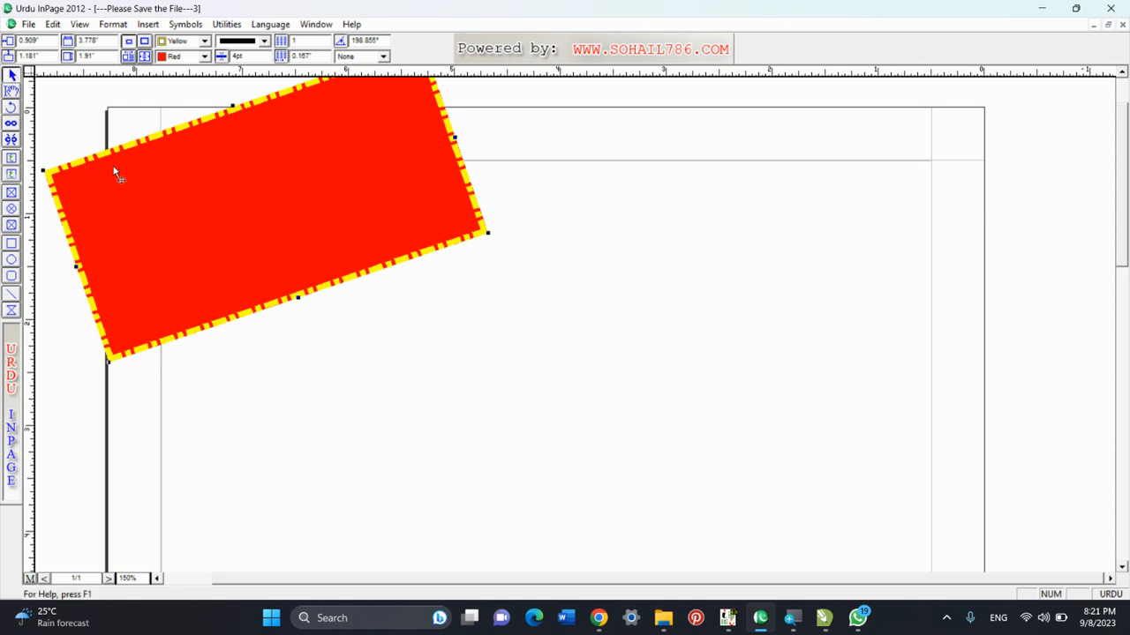
drag(115, 172, 299, 250)
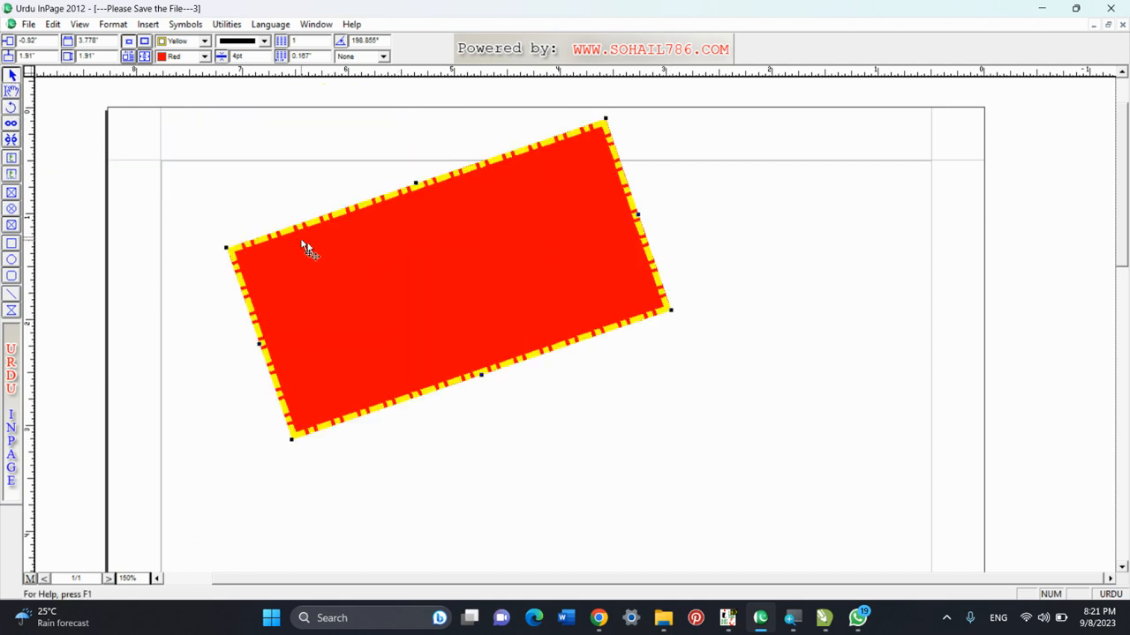
Set the tilted box's rotation angle to 0° and move the box closer to the page's centre
click(11, 108)
drag(381, 40, 334, 41)
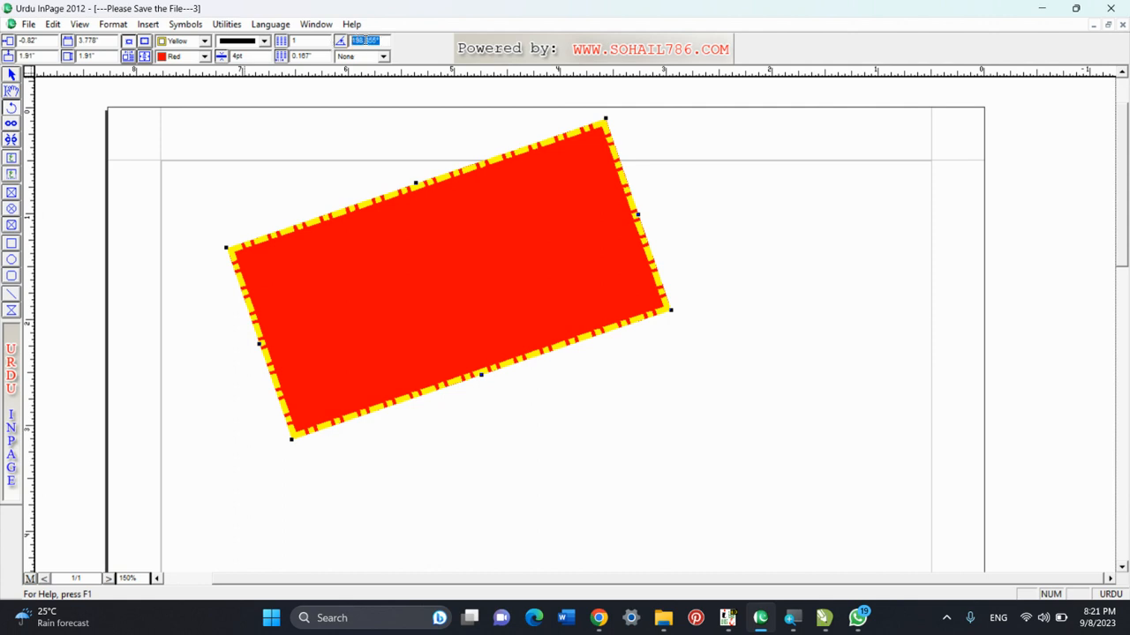
key(BackSpace)
text(0)
key(Return)
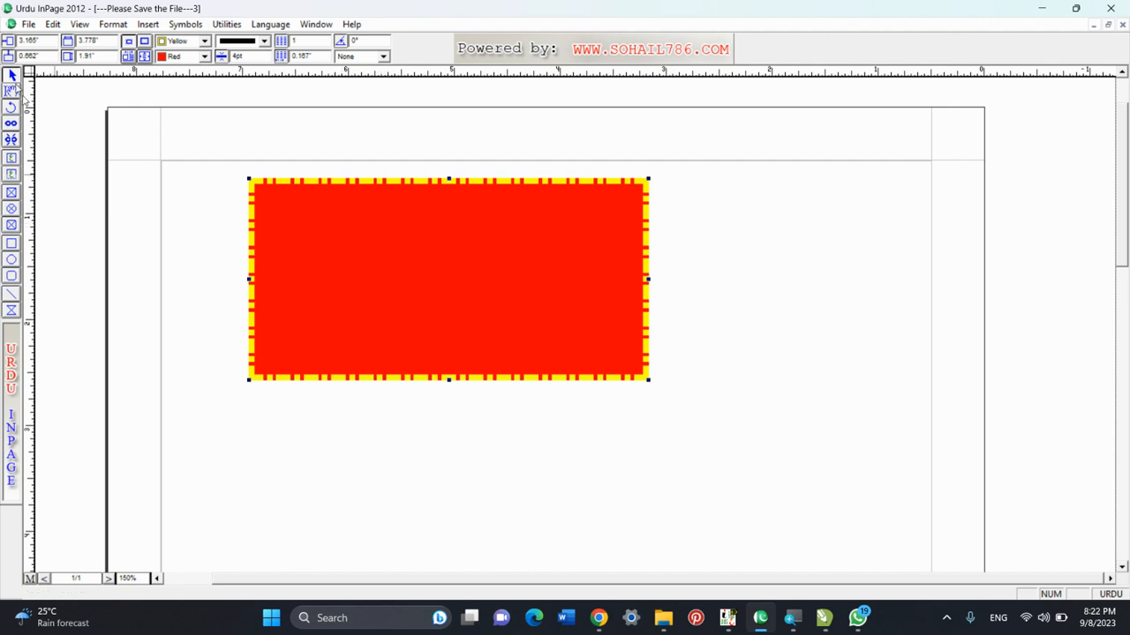
drag(389, 237, 449, 260)
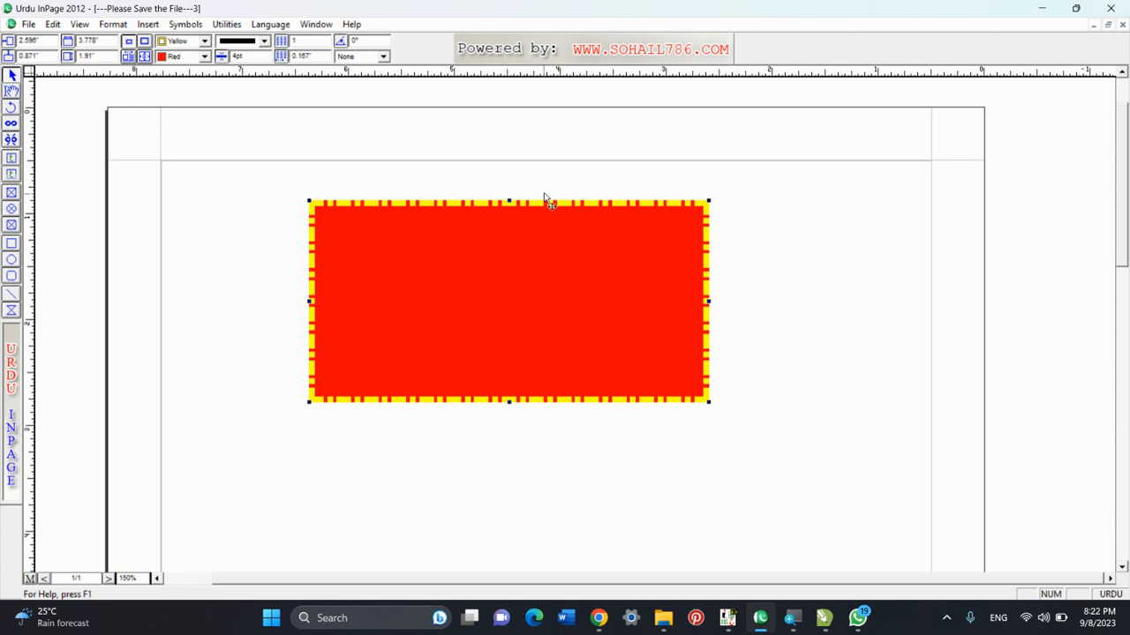
Set the red box's rotation angle to 90° and shift it slightly down so it sits within the page
double_click(366, 41)
key(Return)
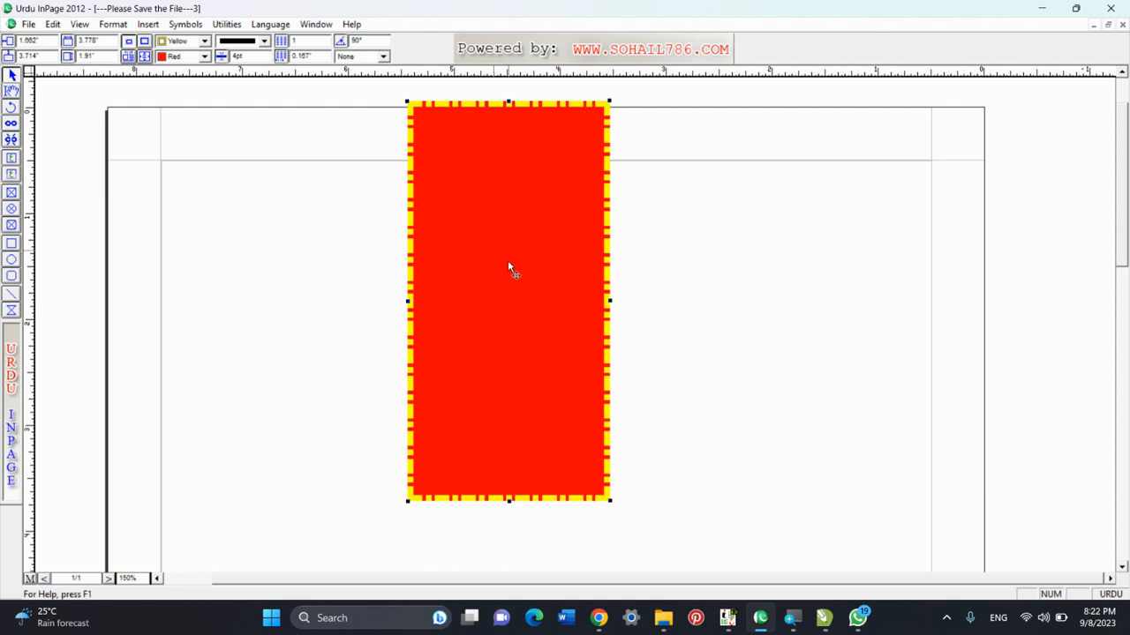
drag(546, 314, 535, 285)
Set the red box's rotation angle to 45°
double_click(357, 40)
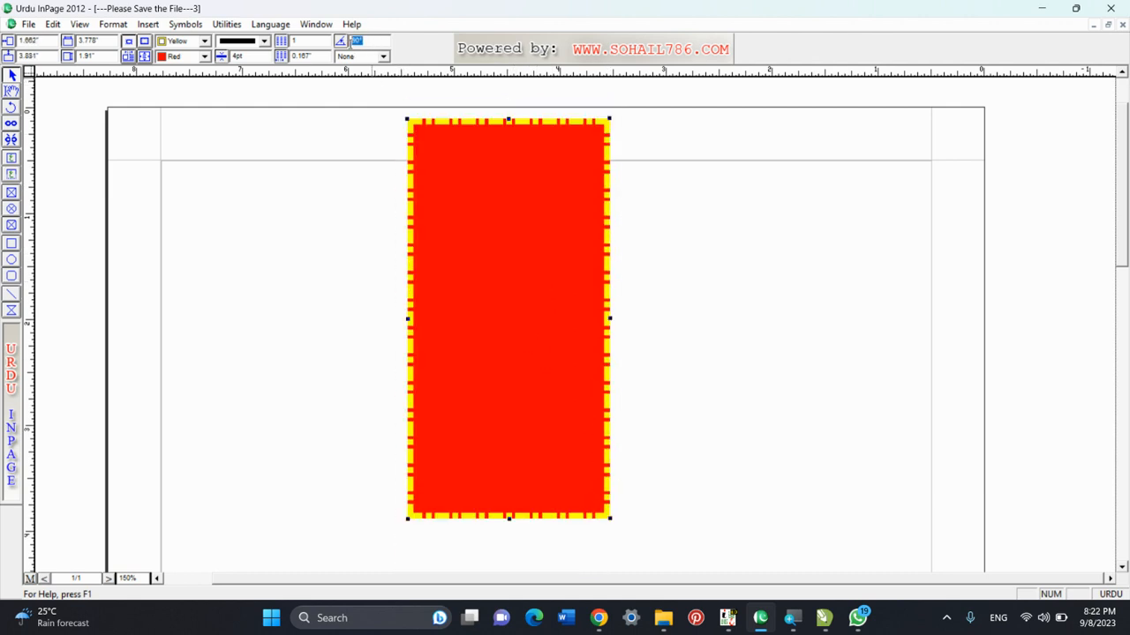
text(45)
key(Return)
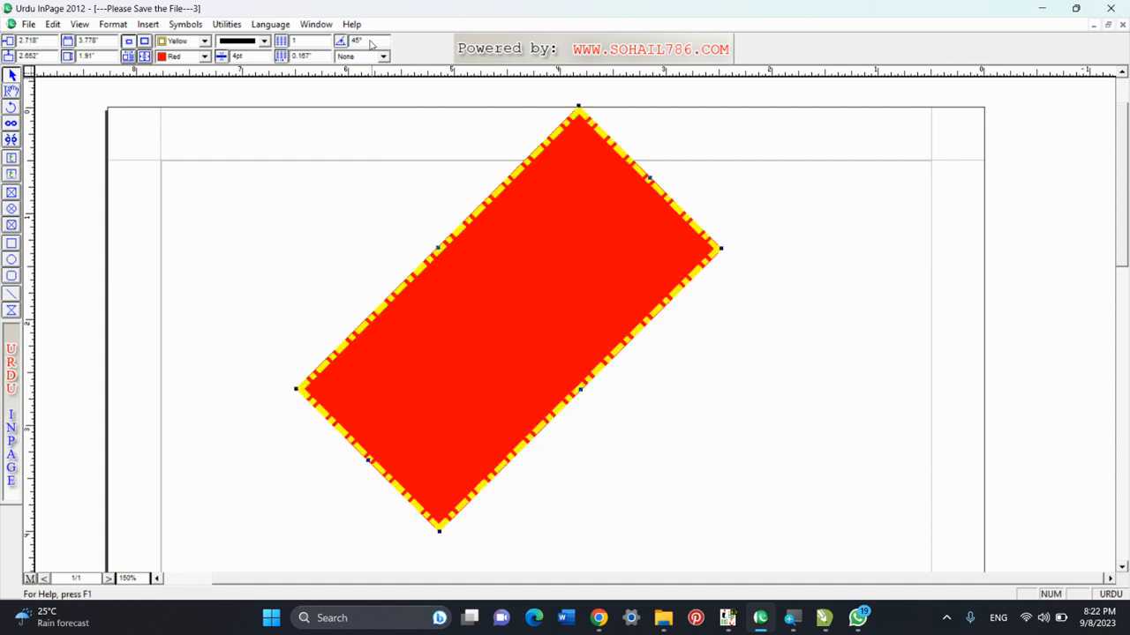
Set the red box's rotation angle to 20° and move it slightly down the page
double_click(372, 43)
text(20)
key(Return)
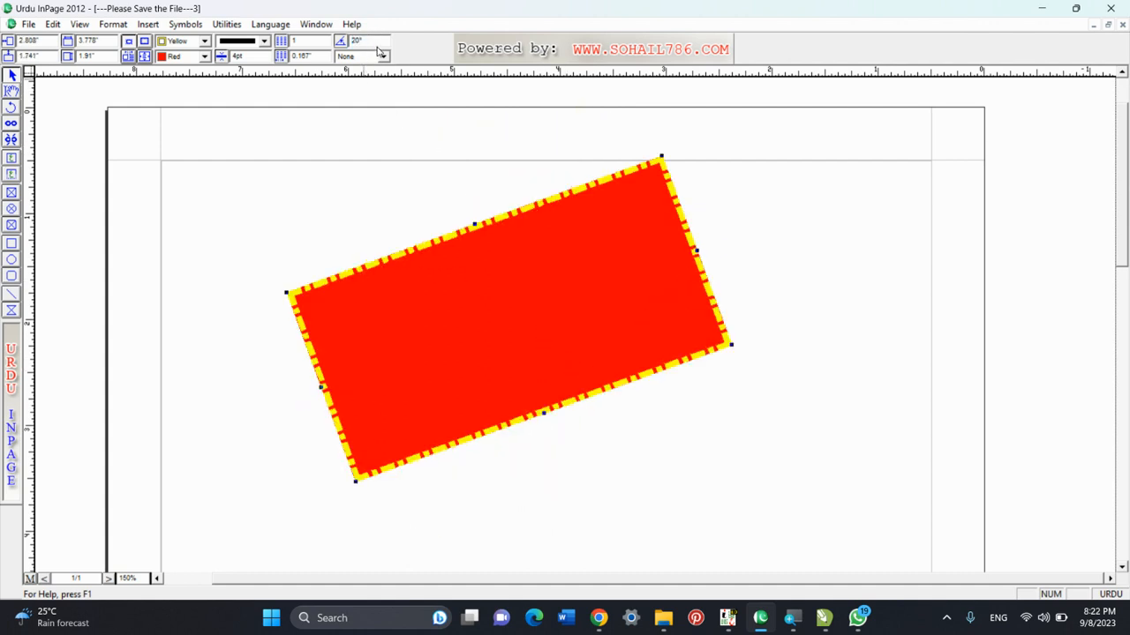
drag(543, 294, 535, 325)
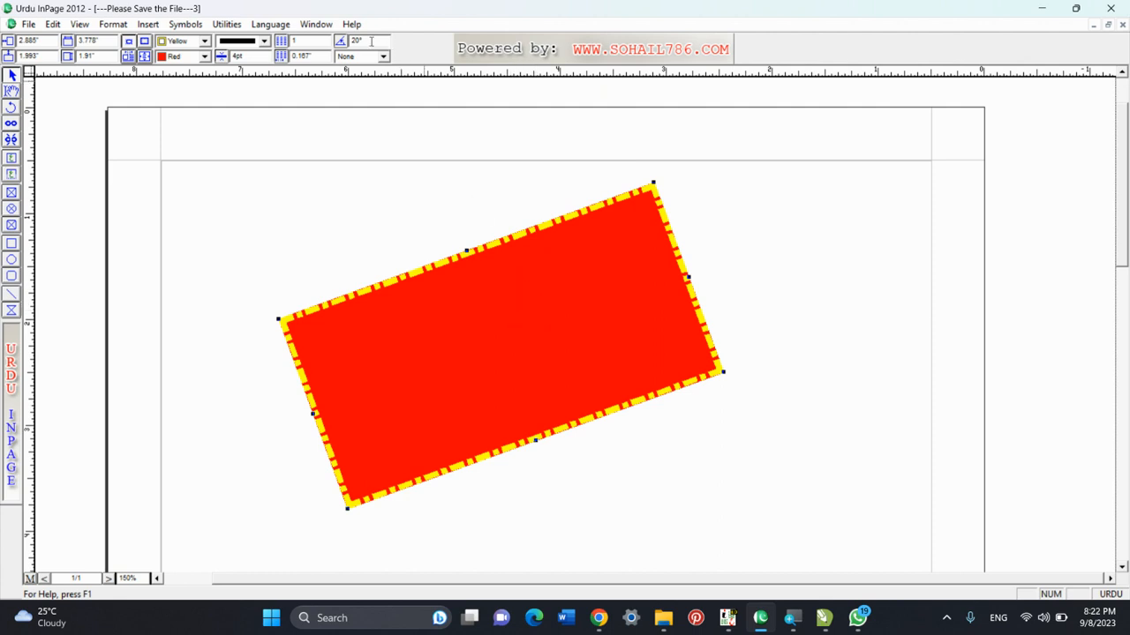
Rotate the red box freehand around a point inside it to about 298° and move it down onto the page
click(10, 107)
click(550, 321)
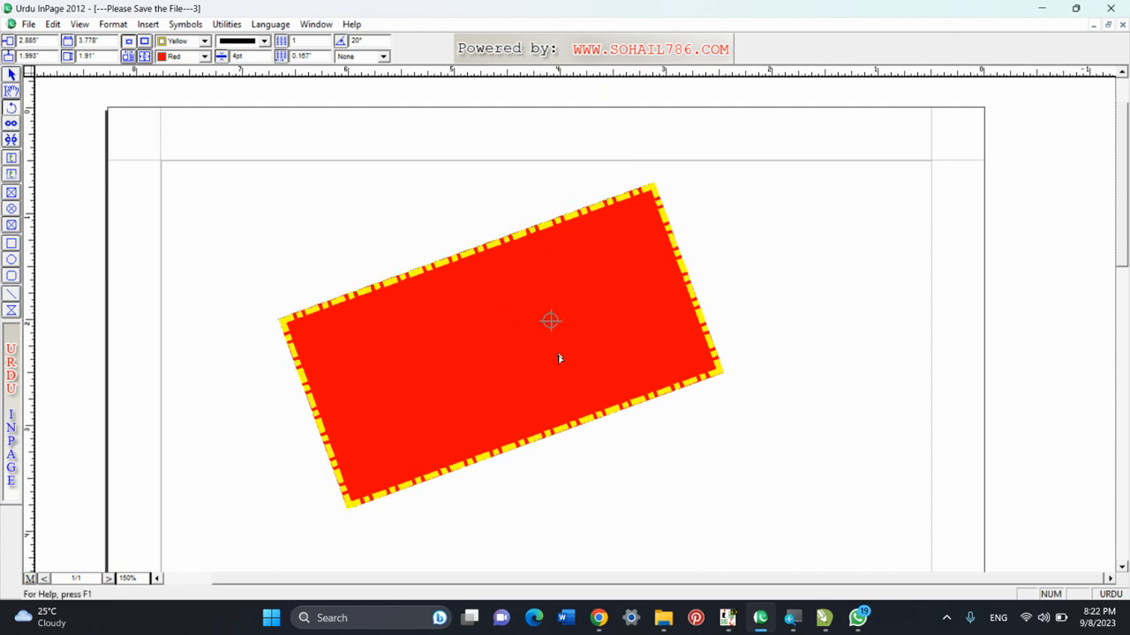
drag(559, 381, 558, 375)
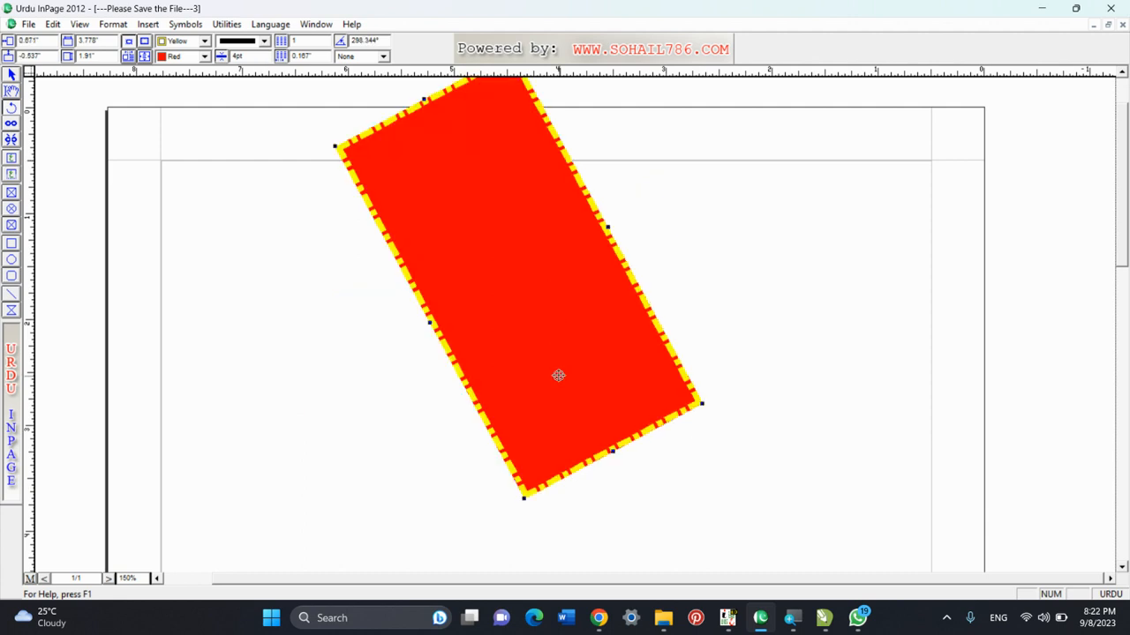
click(10, 74)
drag(403, 188, 376, 88)
Reset the red box's rotation angle to 0°
double_click(365, 40)
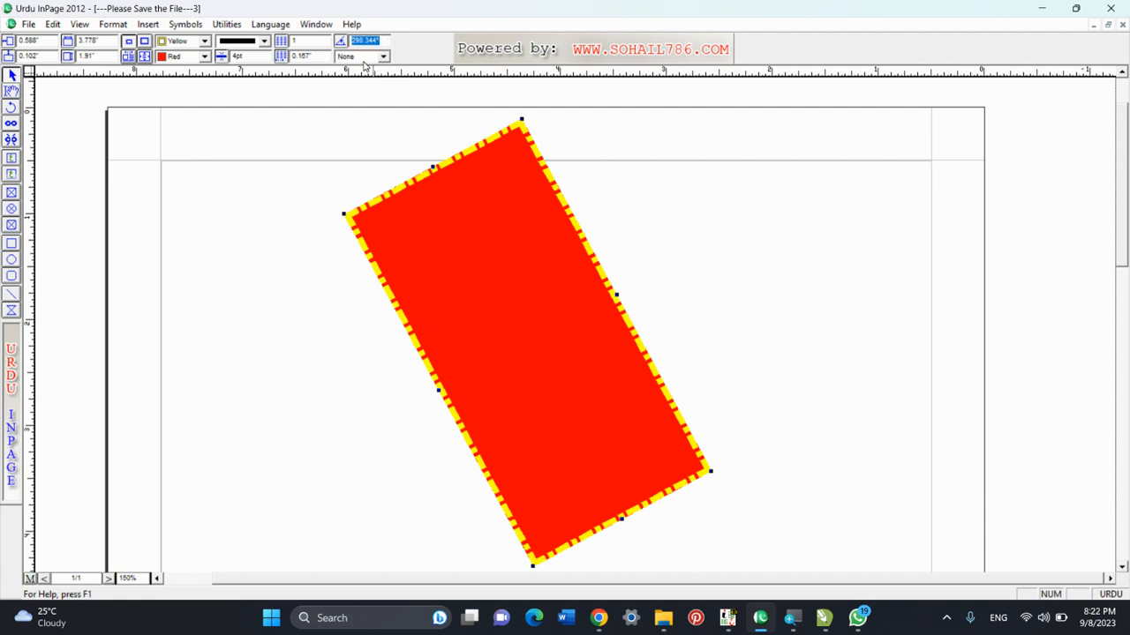
text(0)
key(Return)
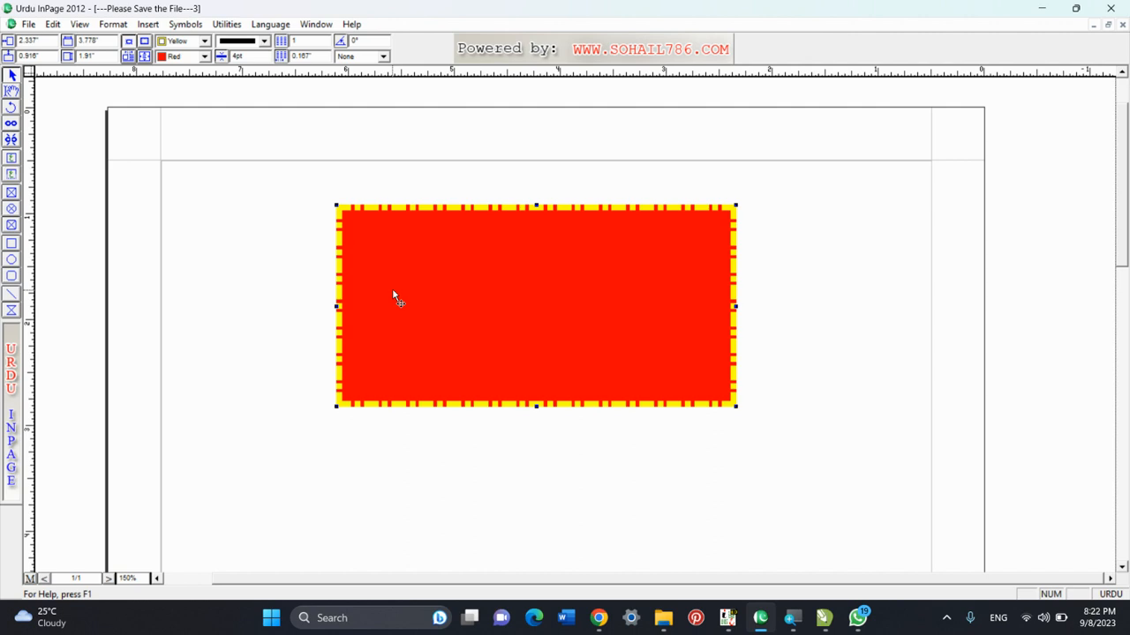
Delete the red box and draw a roughly square text box in the upper middle of the page
key(Delete)
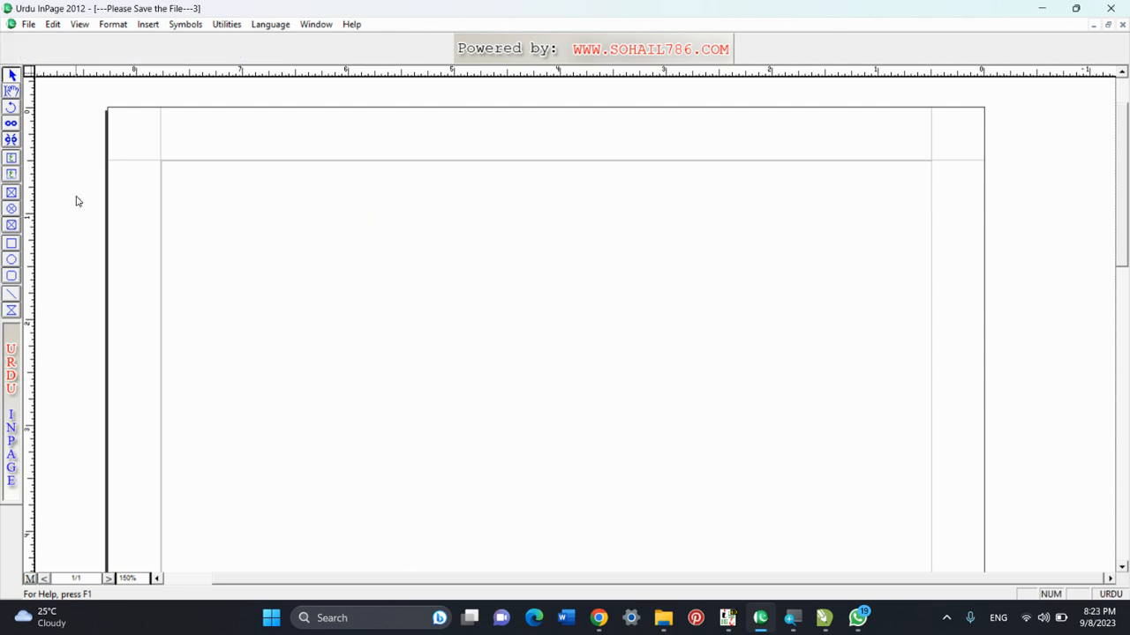
click(12, 91)
drag(321, 235, 551, 440)
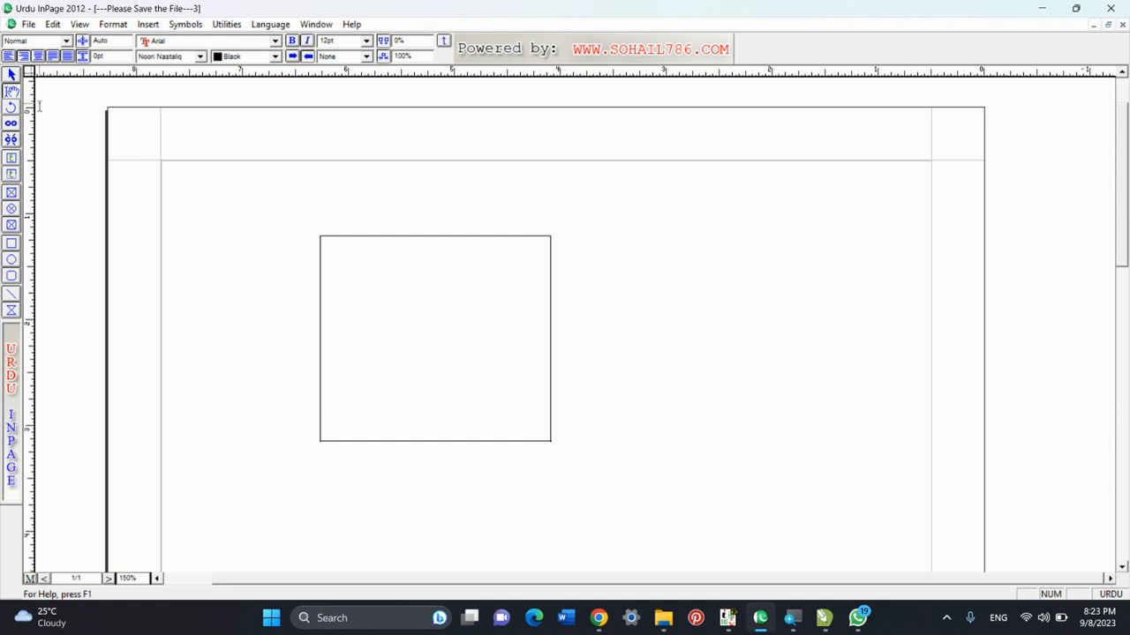
Delete the empty, roughly square text box from the page
click(12, 76)
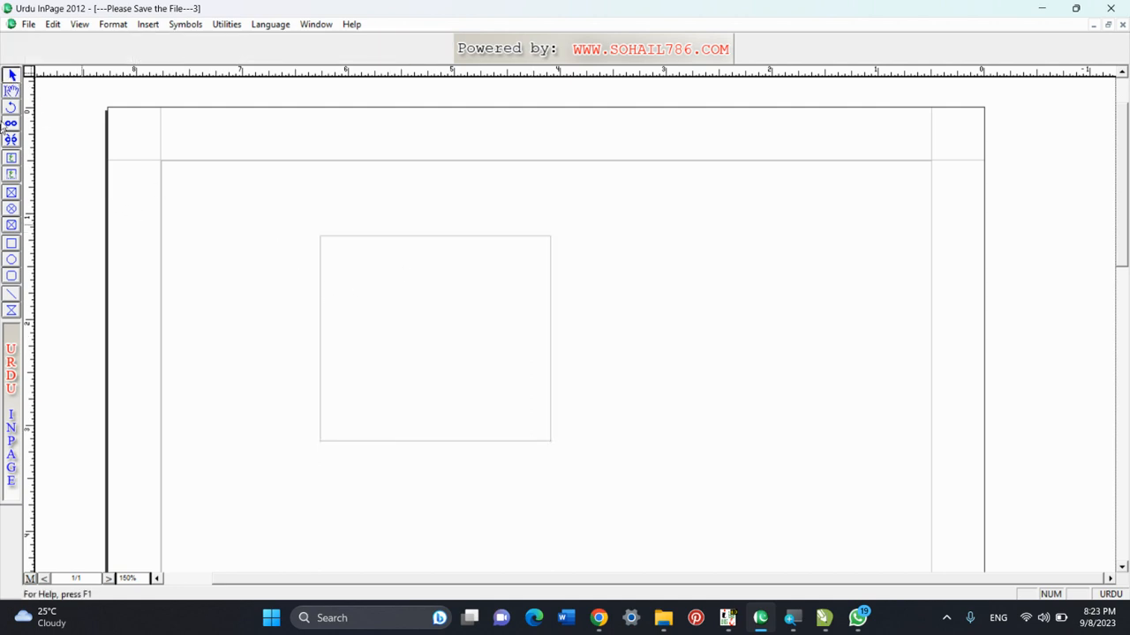
click(345, 296)
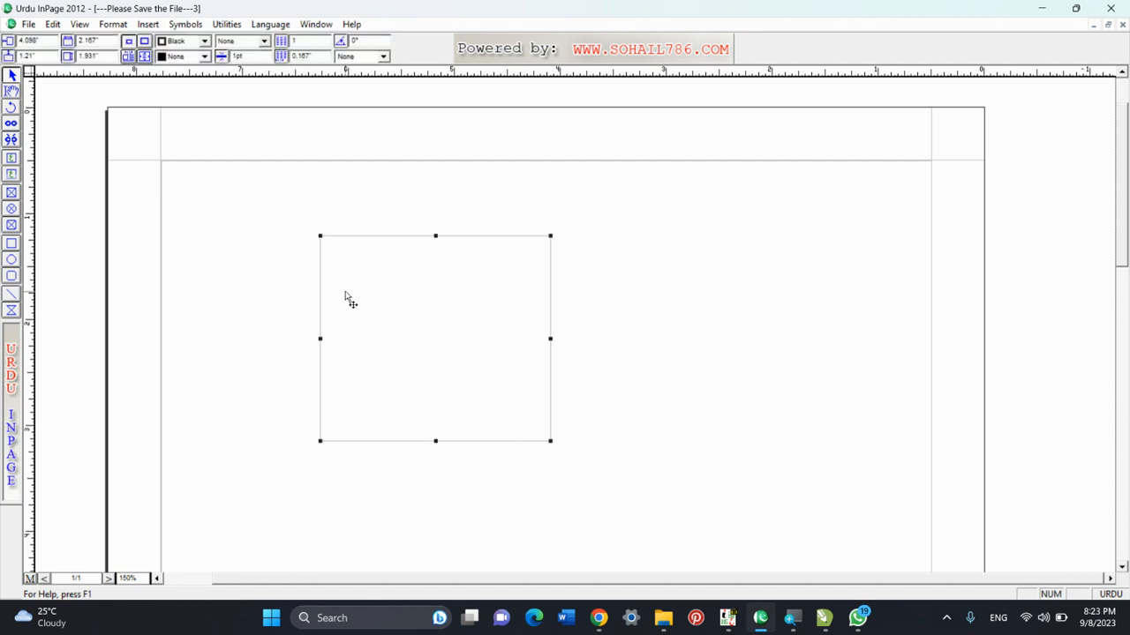
key(Delete)
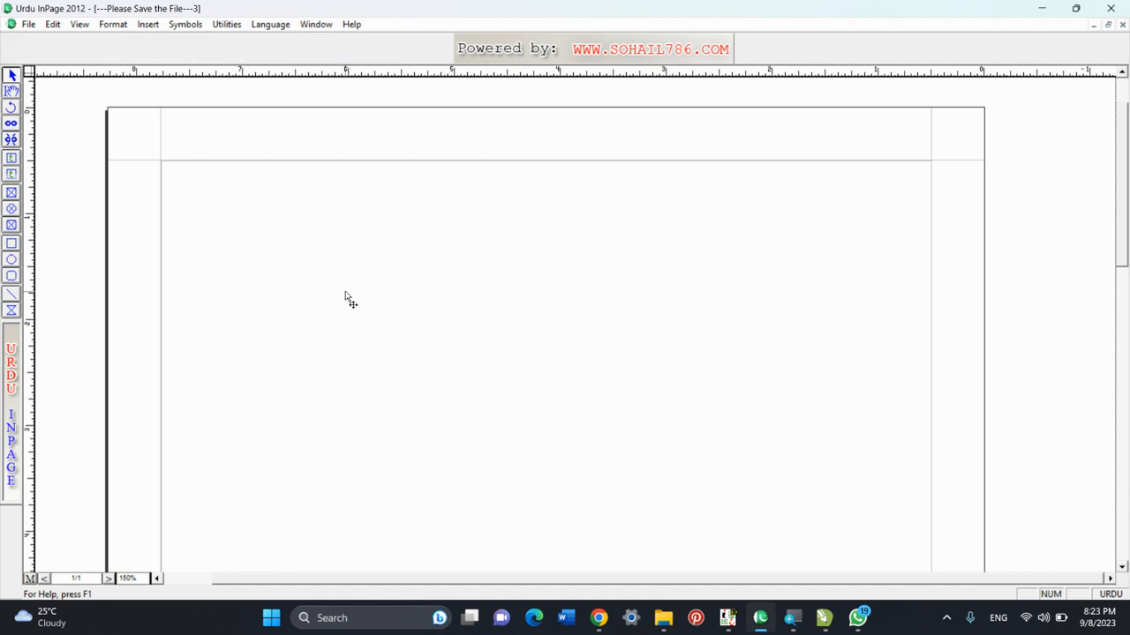
Draw a text box about 2.15 by 2.13 inches right of the page's centre and enter "آج کل ہم لوگ انپیج پڑھ رہے ہیں۔"
click(12, 159)
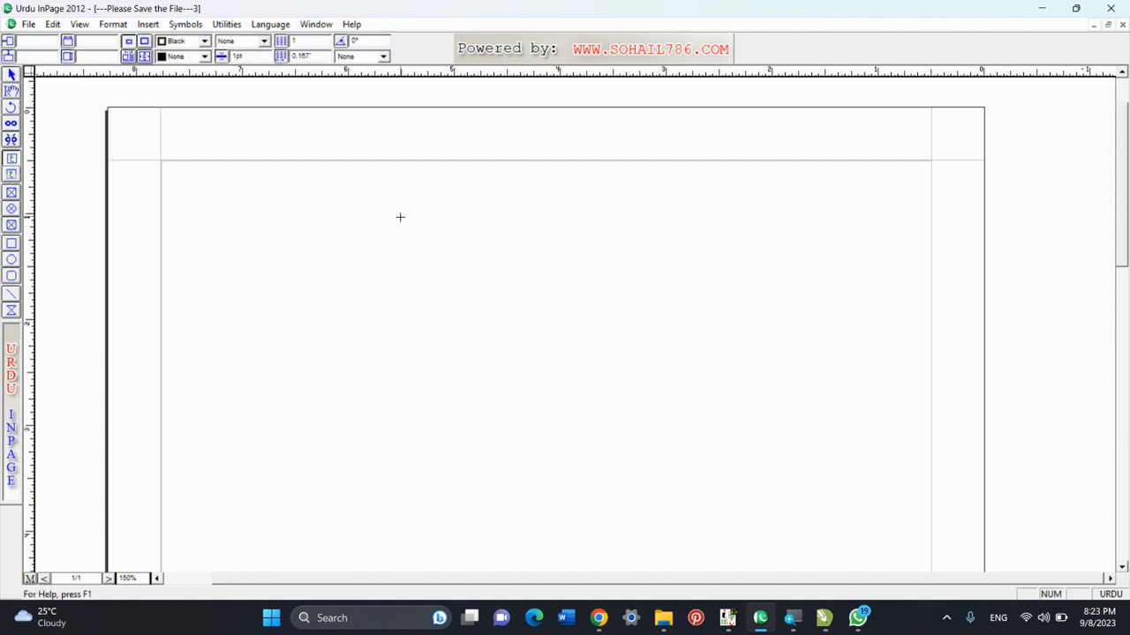
drag(548, 262, 775, 487)
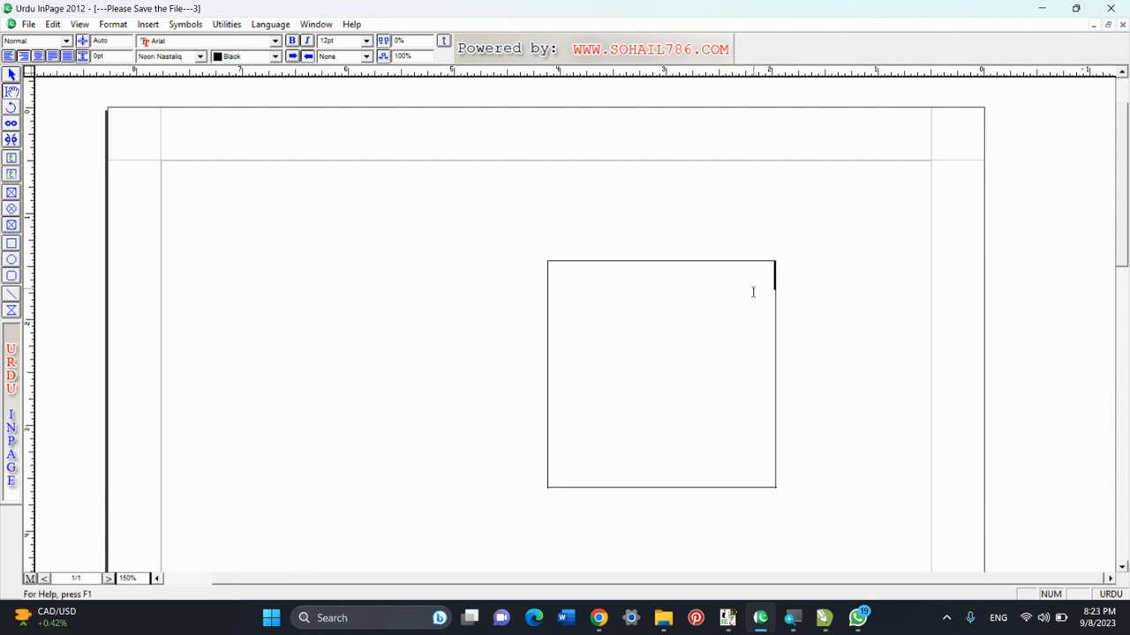
text(آج کل ہم لوگ اپنے پڑھ رہے ہیں)
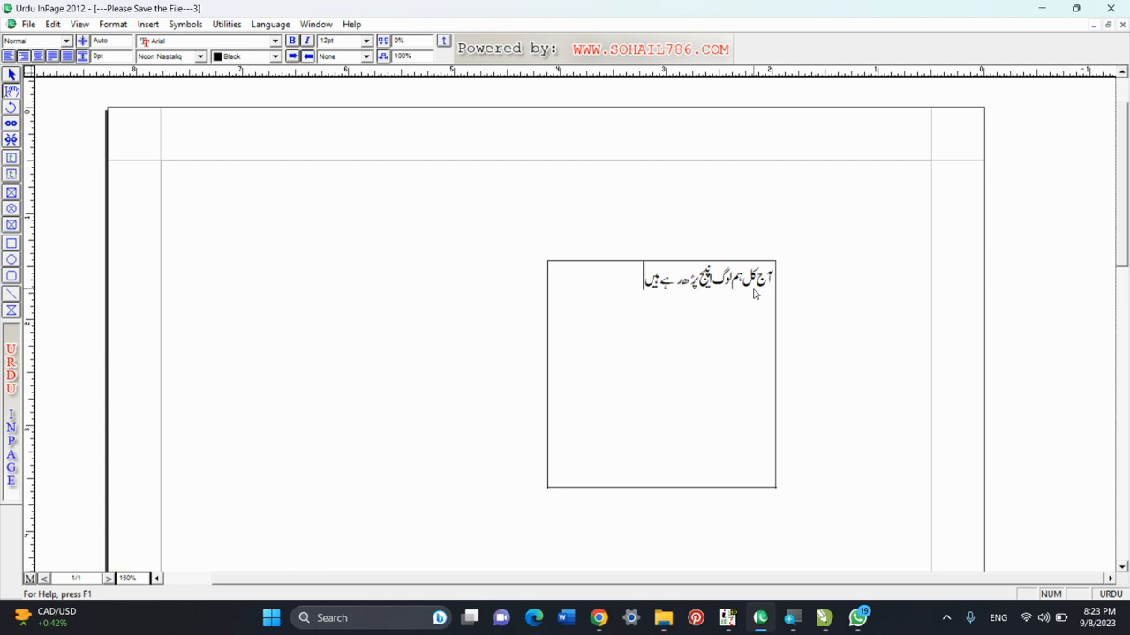
text(۔)
Copy the whole Urdu sentence and paste it eight times after itself to build a six-line paragraph
drag(635, 279, 762, 302)
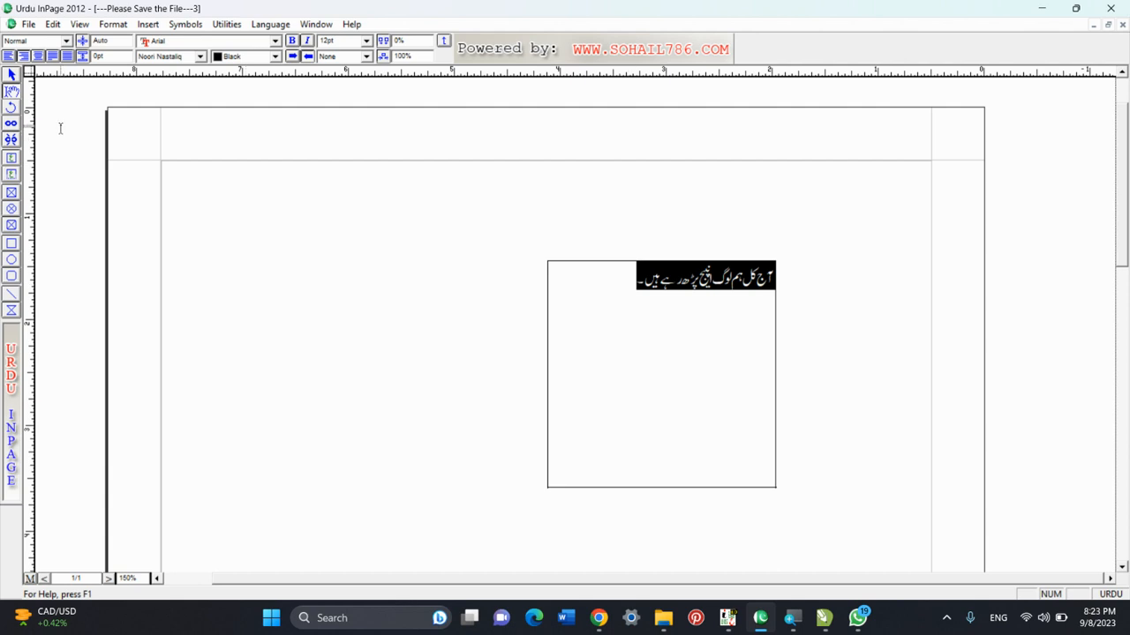
click(53, 24)
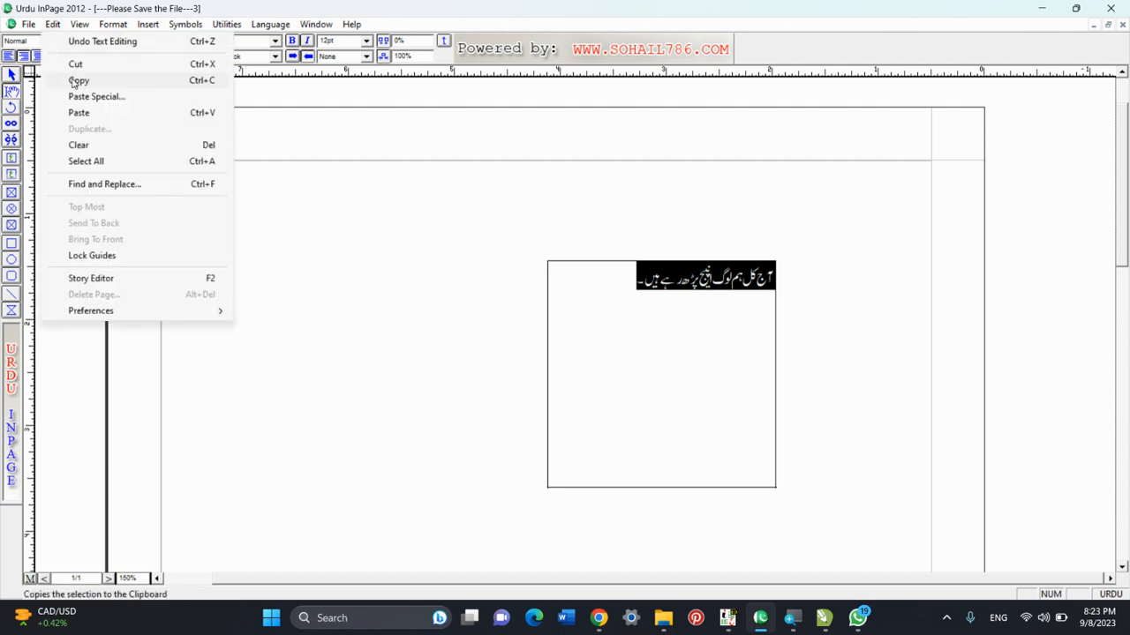
click(624, 277)
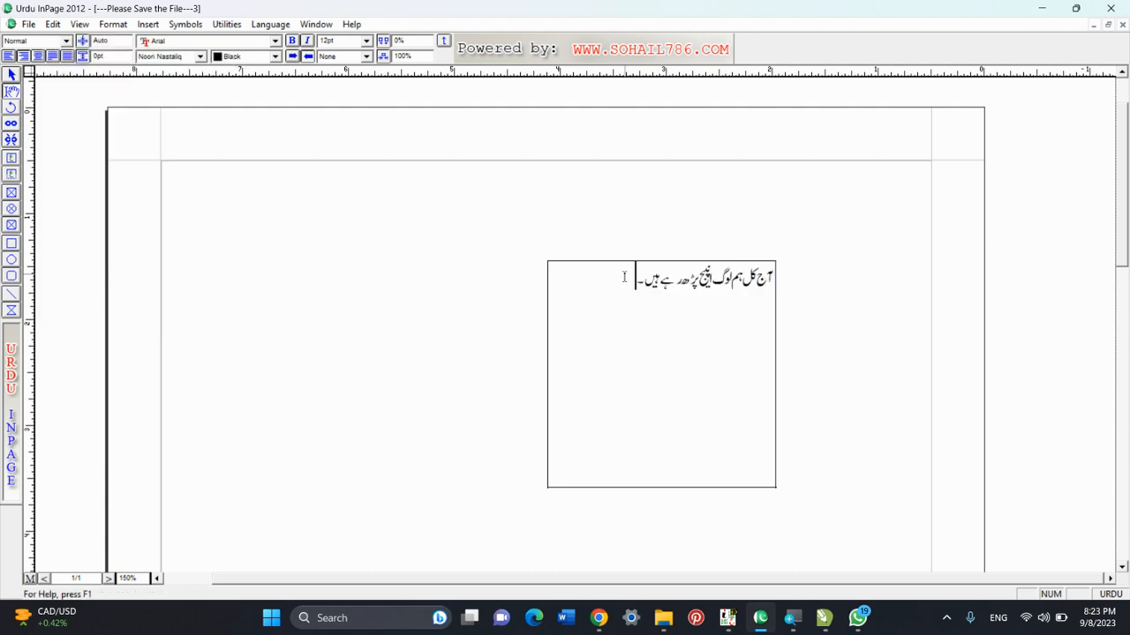
drag(623, 277, 850, 277)
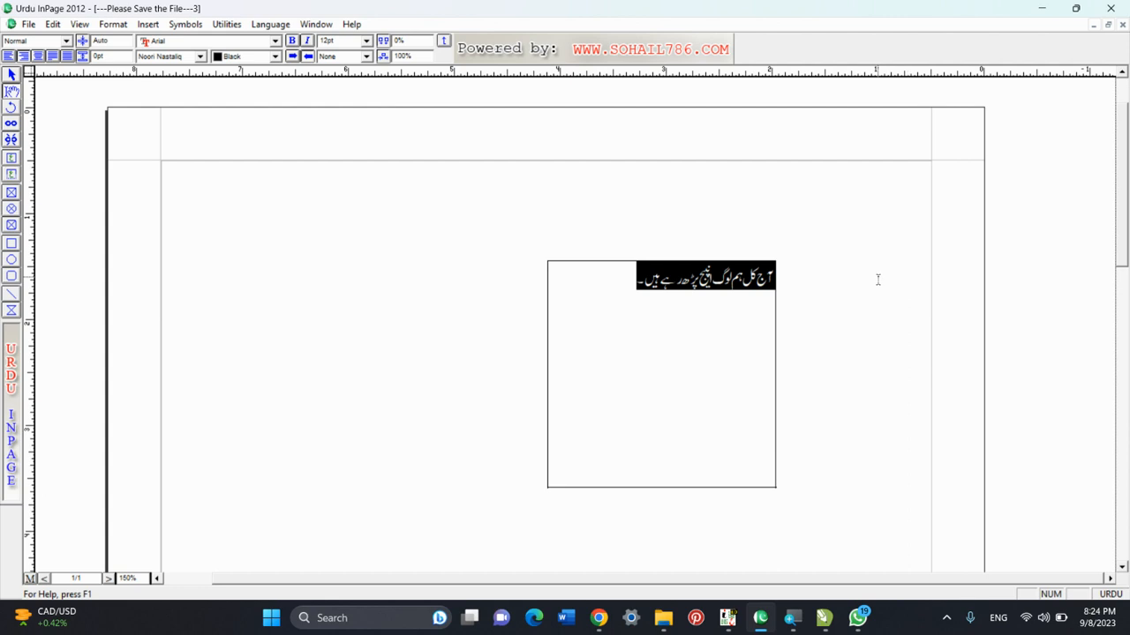
click(626, 286)
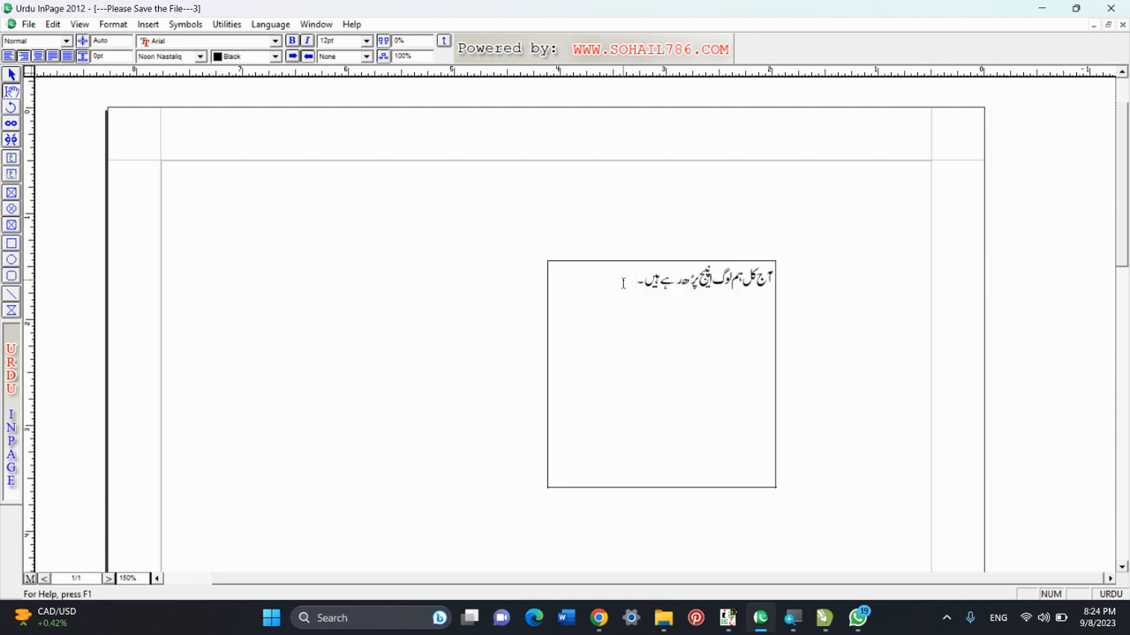
key(ctrl+v)
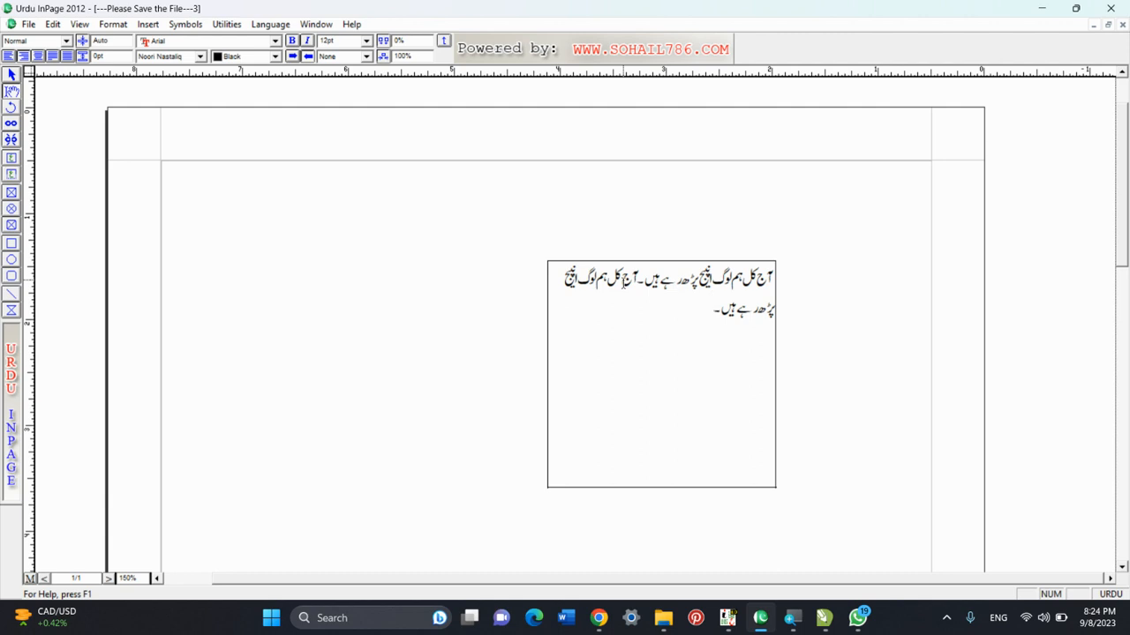
key(ctrl+v)
key(ctrl+v)
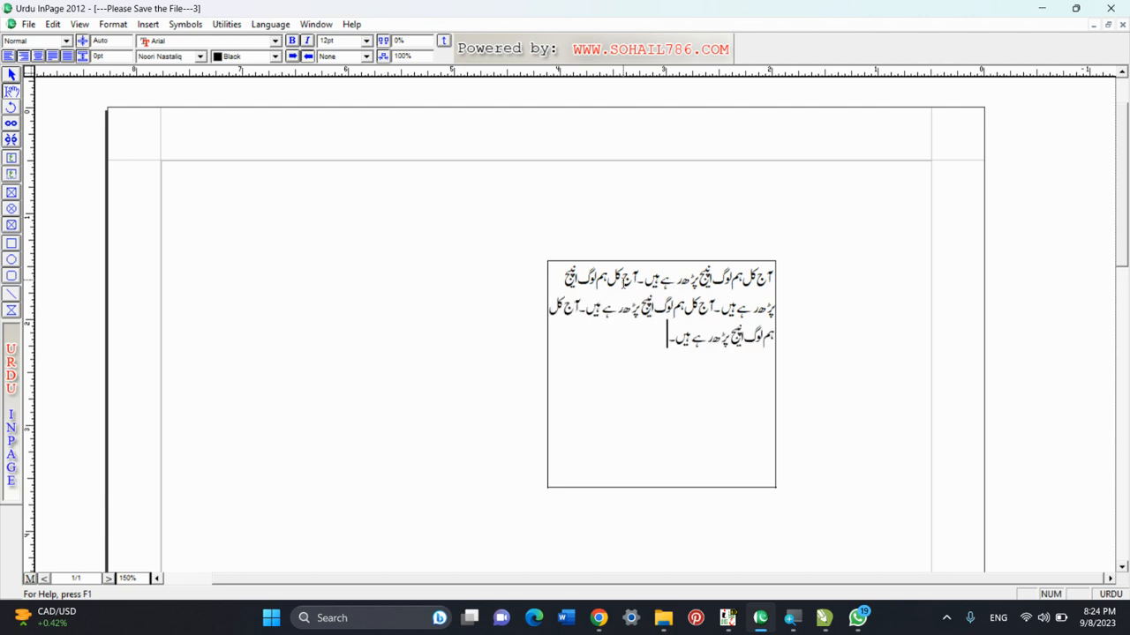
key(ctrl+v)
key(ctrl+v)
key(ctrl+v)
key(ctrl+v)
key(ctrl+v)
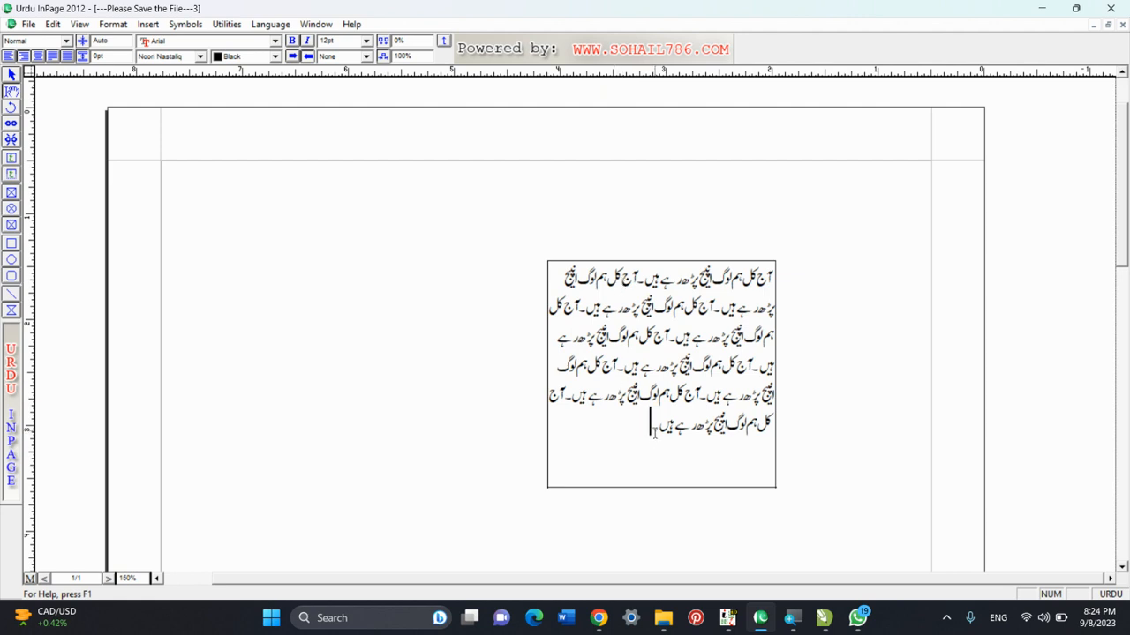
text(۔)
Align the paragraph left, right and centred in turn, finishing with justified alignment
click(8, 56)
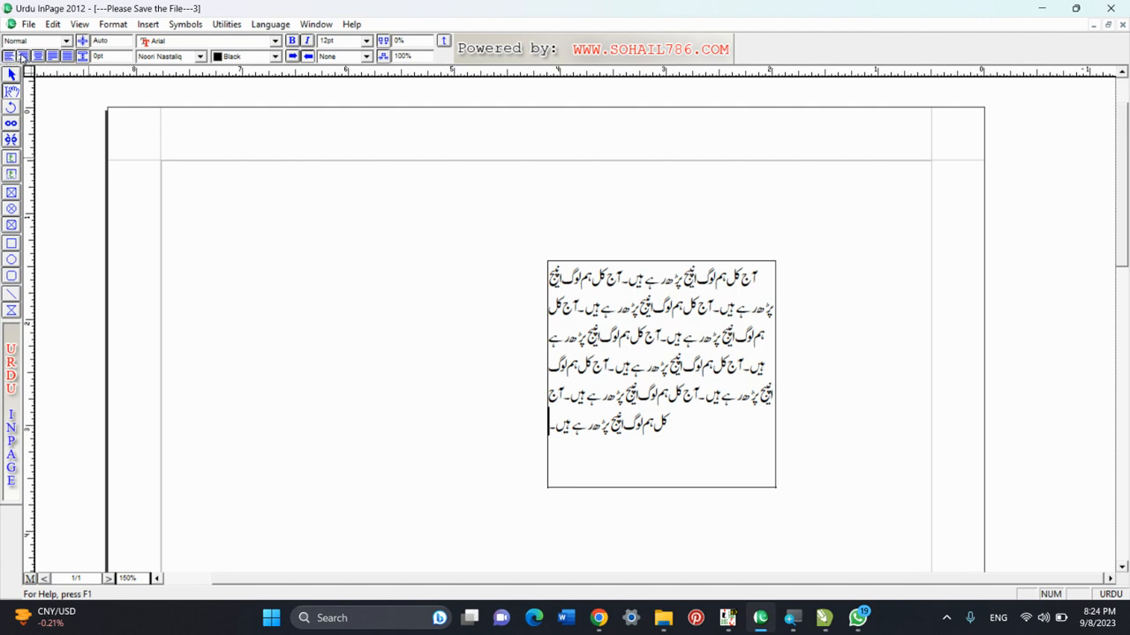
click(23, 57)
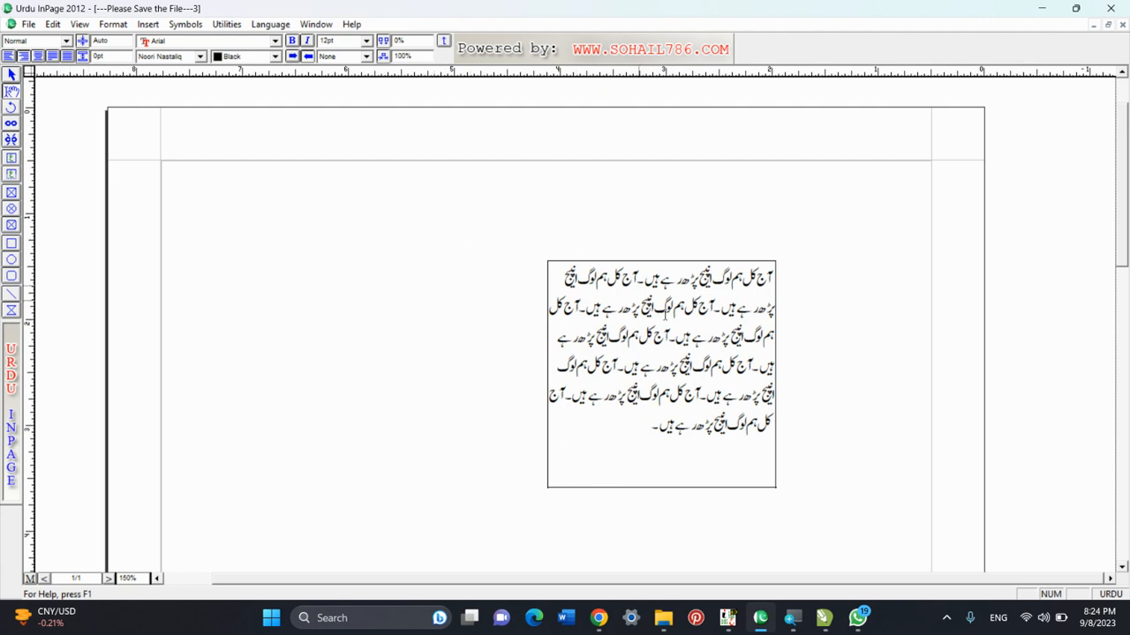
click(38, 56)
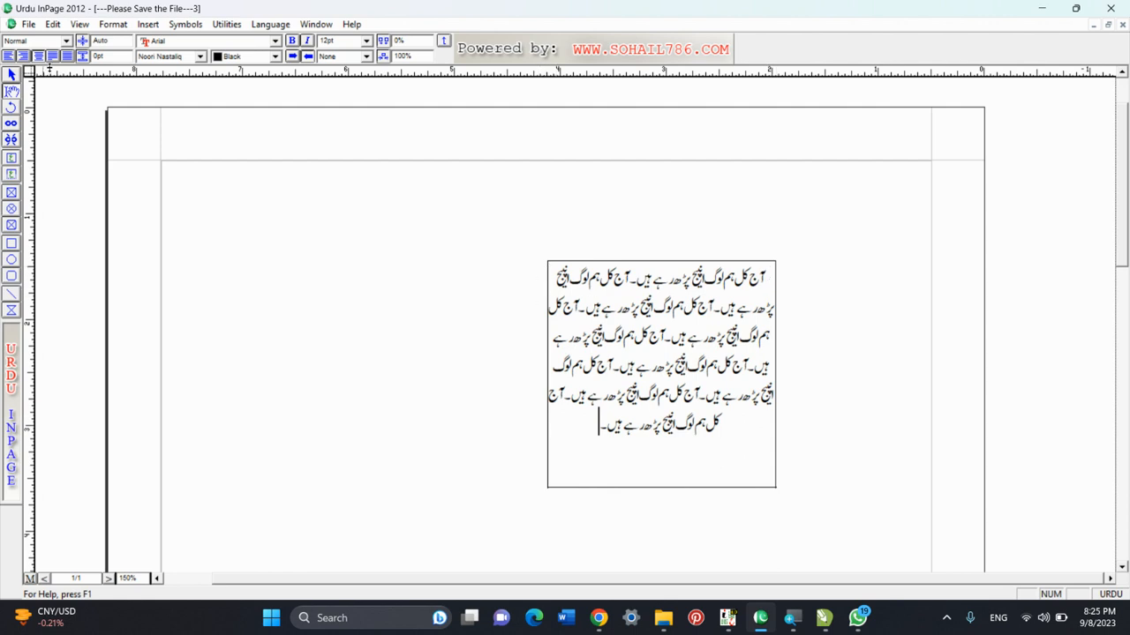
click(53, 56)
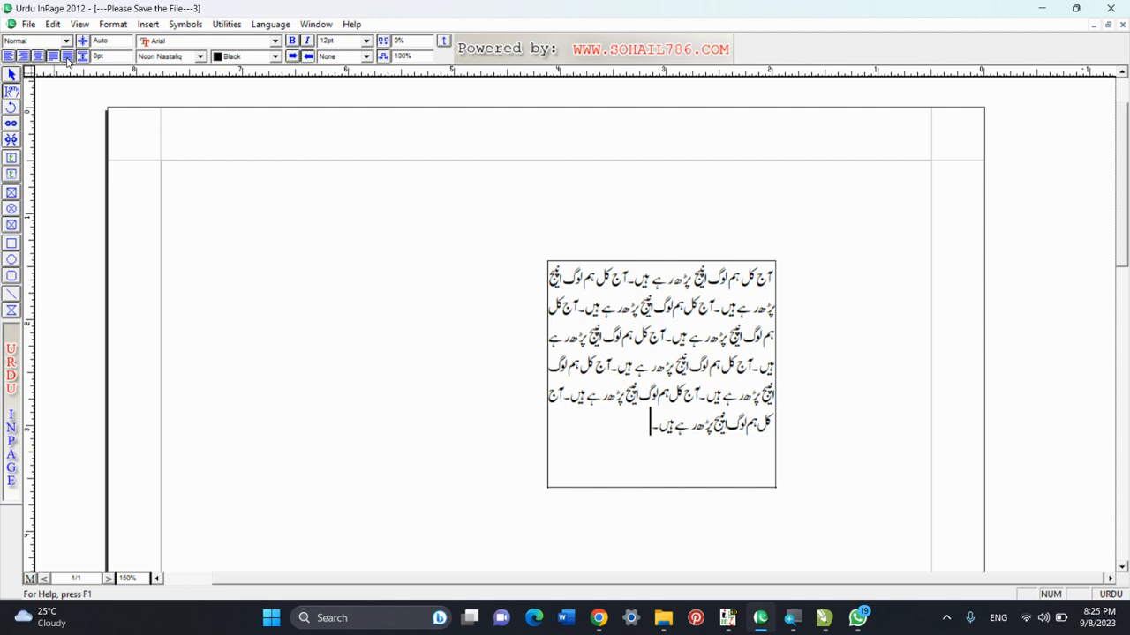
Cycle the paragraph through left, right, centred and justified alignment again, then left, ending on right alignment
click(8, 57)
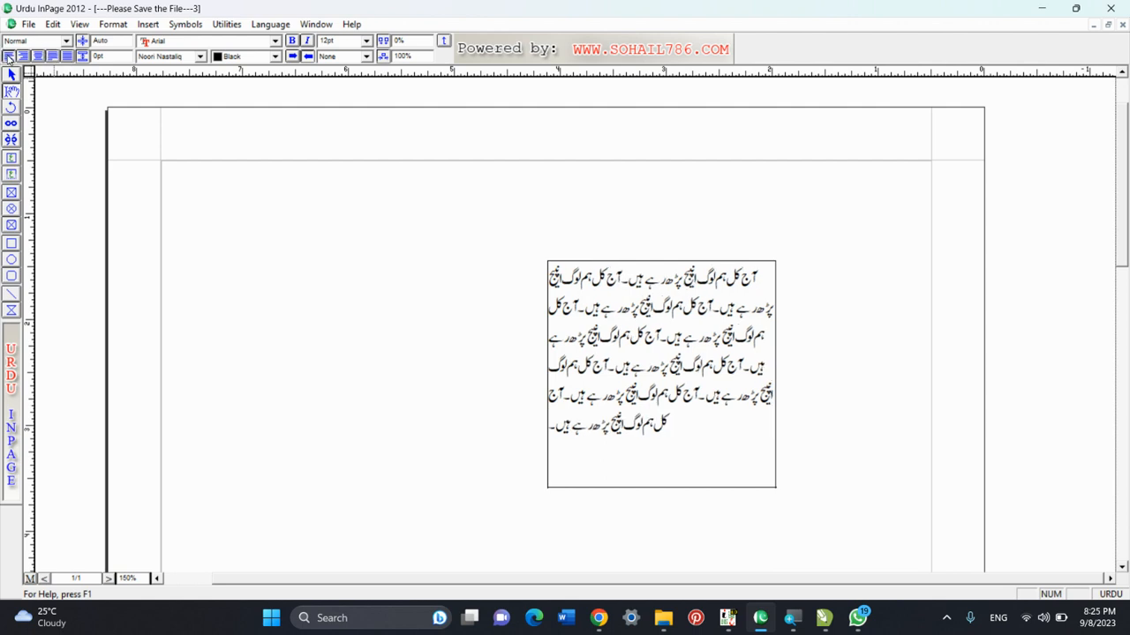
click(23, 56)
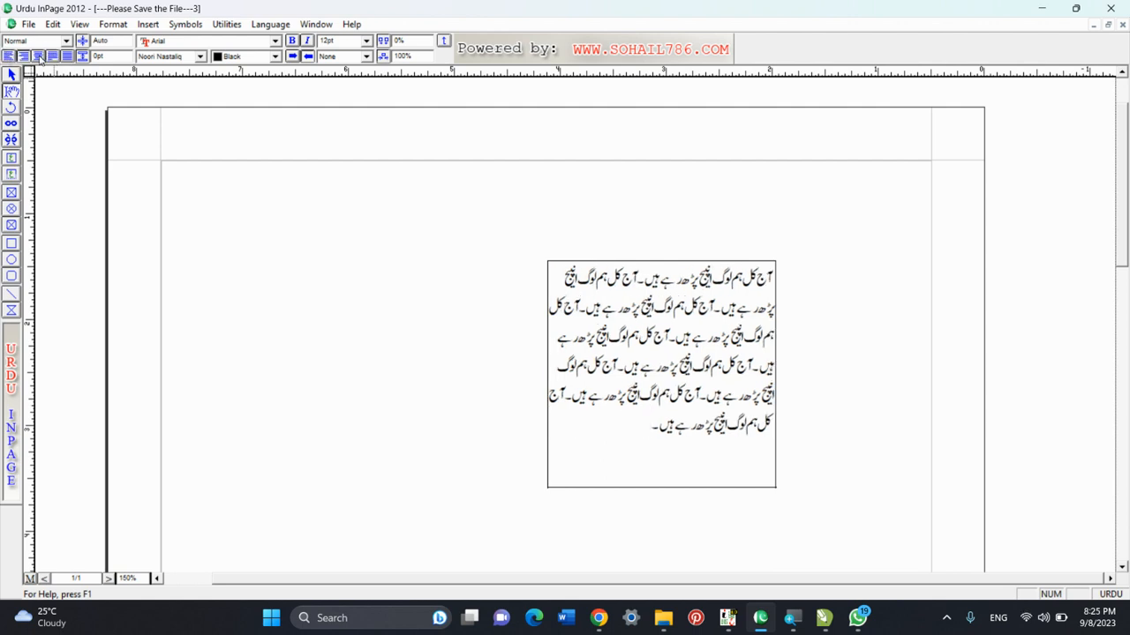
click(38, 57)
click(51, 57)
click(9, 57)
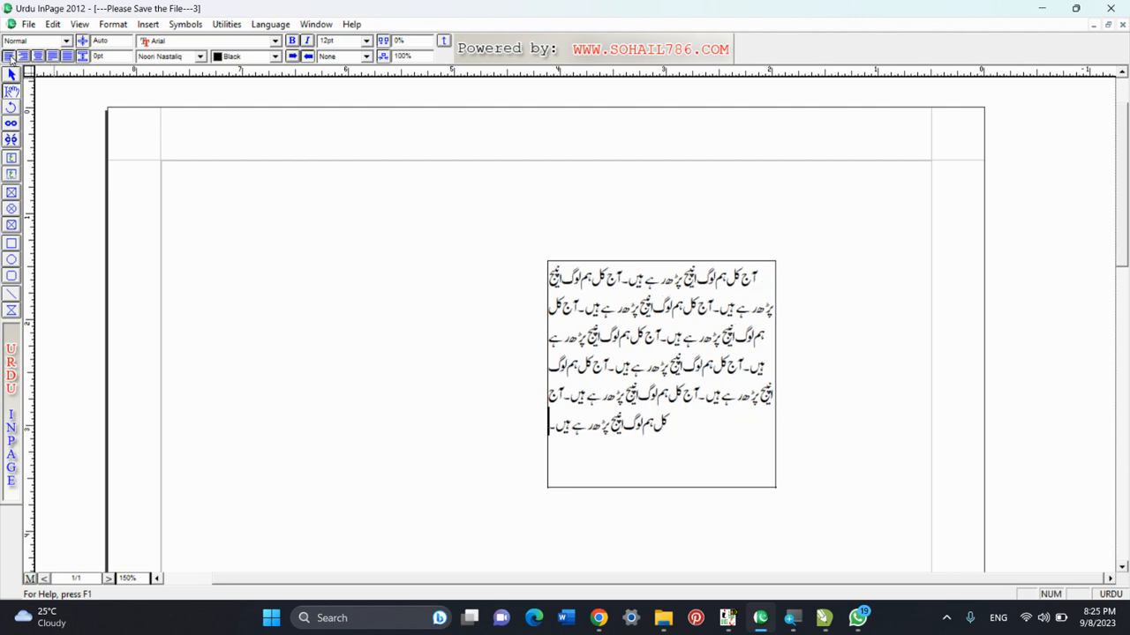
click(23, 56)
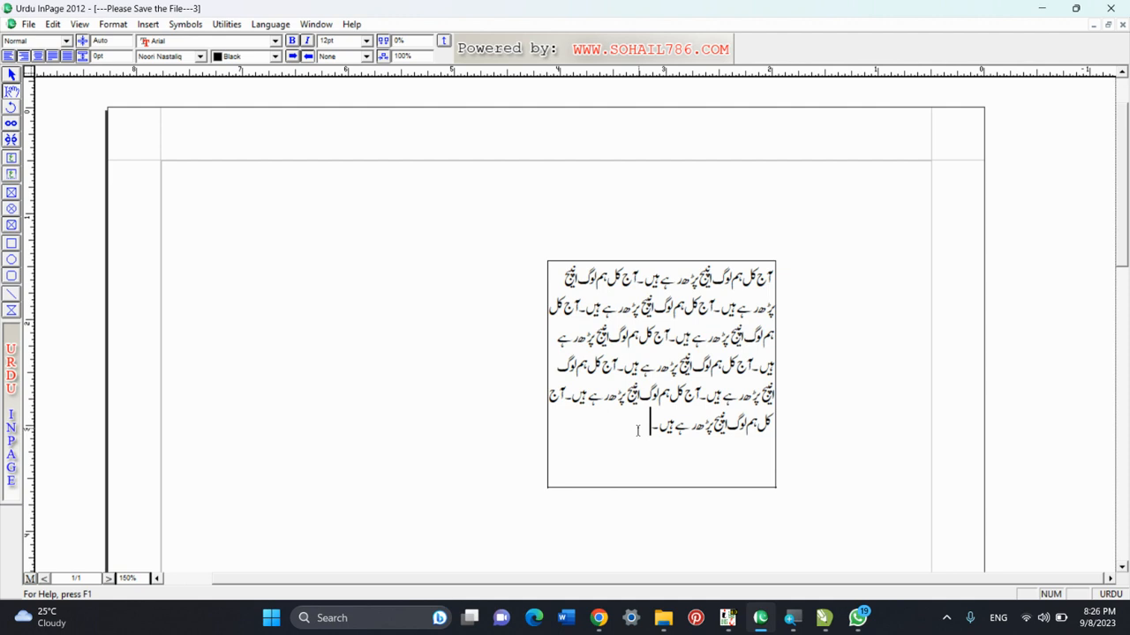
Bring up the Magnifier window and close it
key(F10)
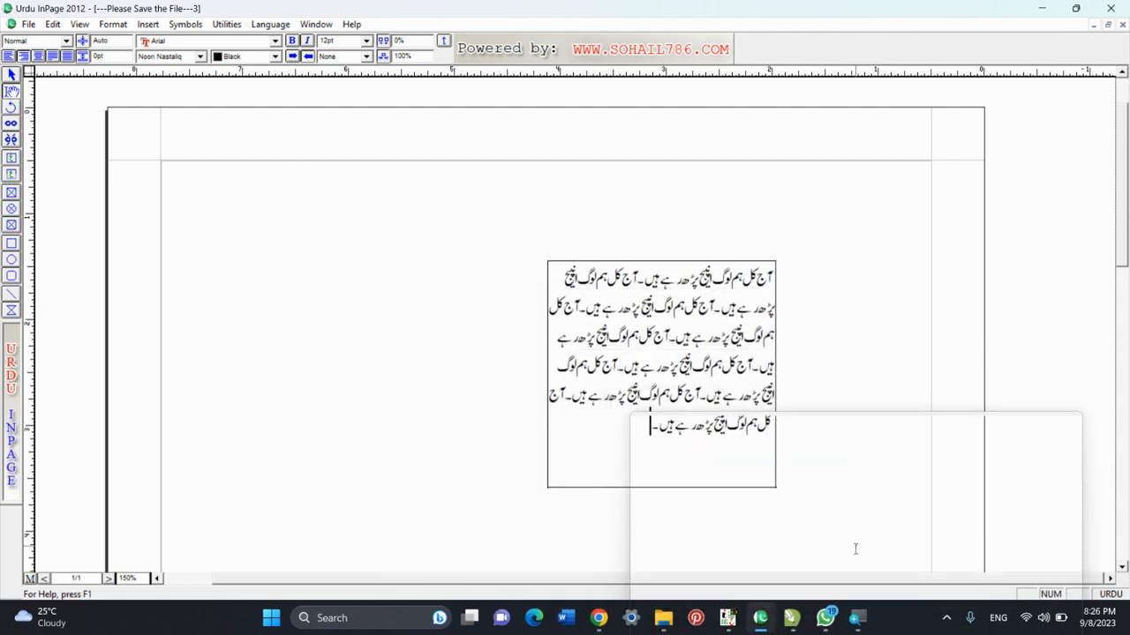
click(855, 617)
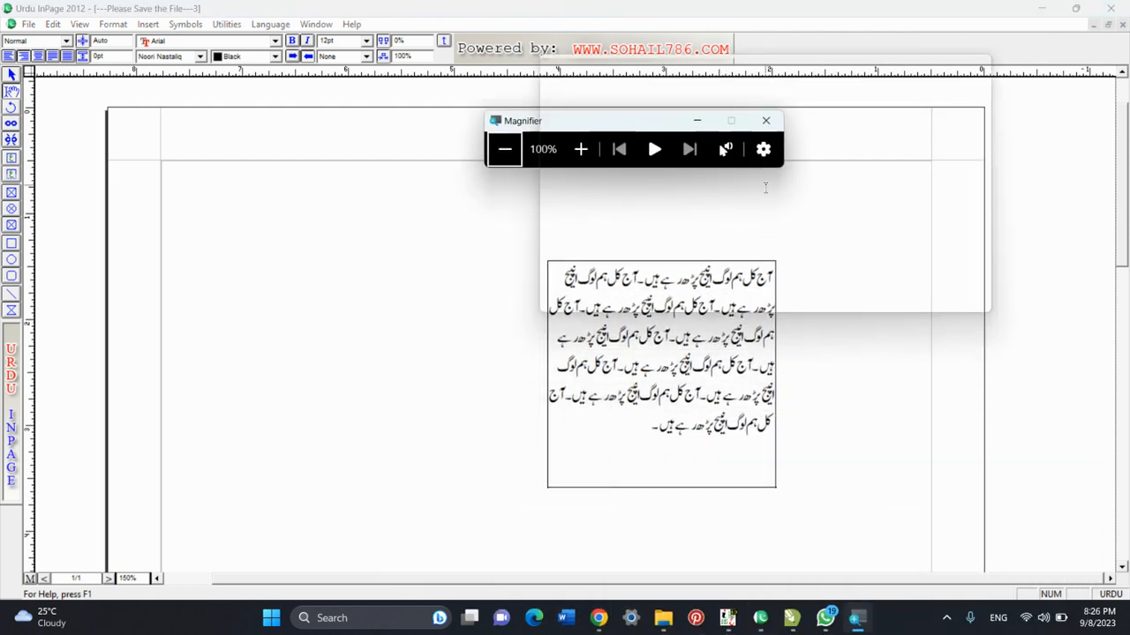
click(766, 121)
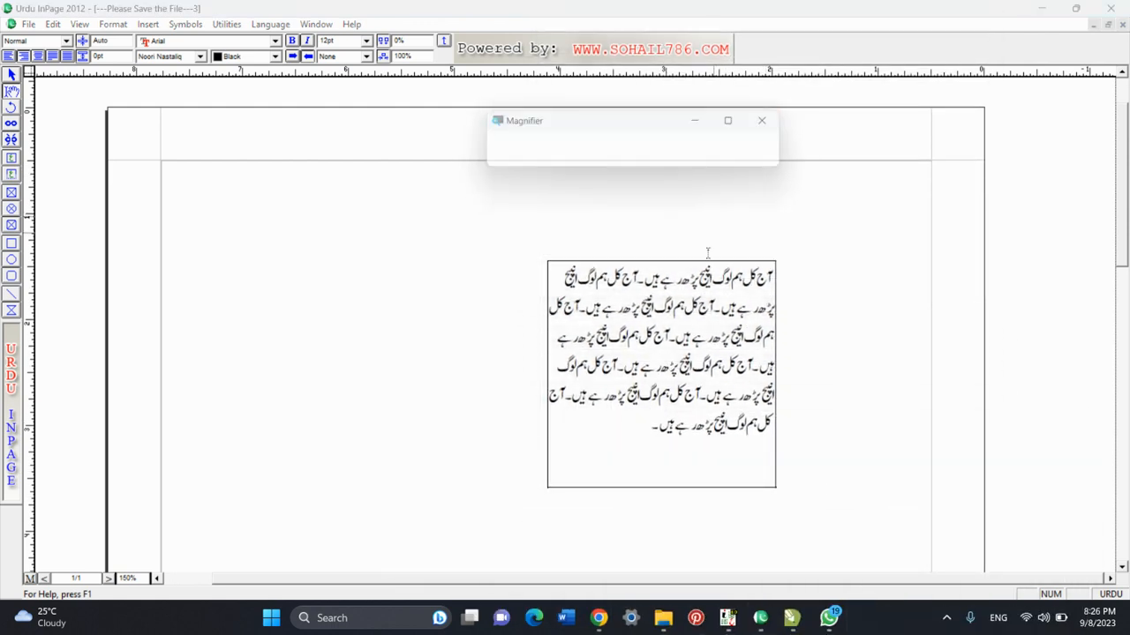
Select the entire paragraph and apply left, right and centred alignment in turn, ending with justified alignment
click(636, 433)
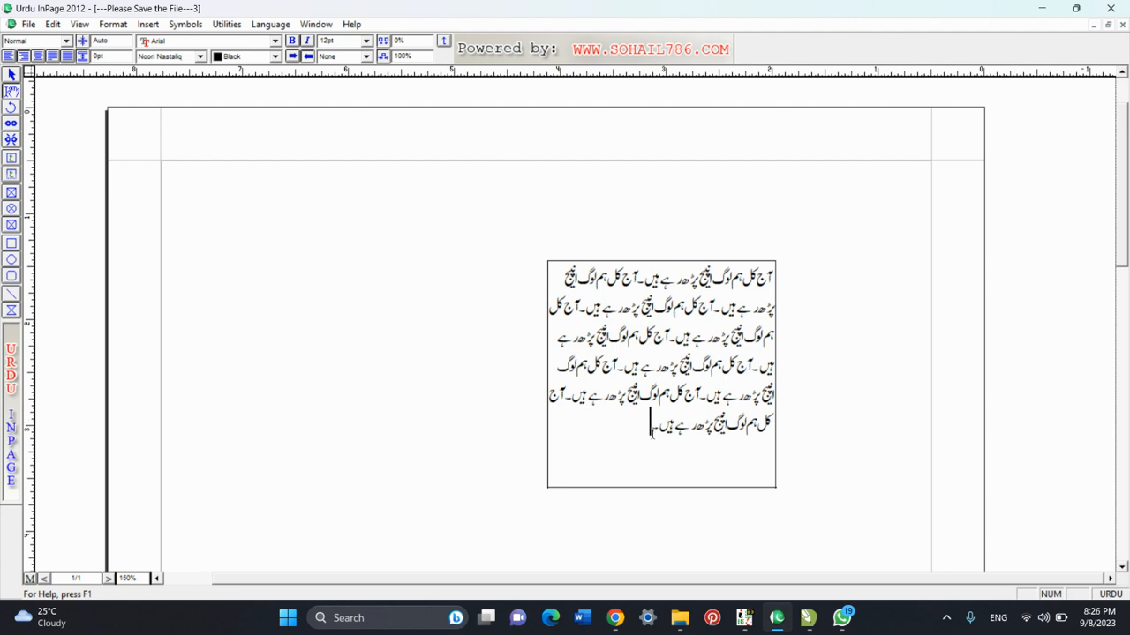
drag(650, 422, 792, 280)
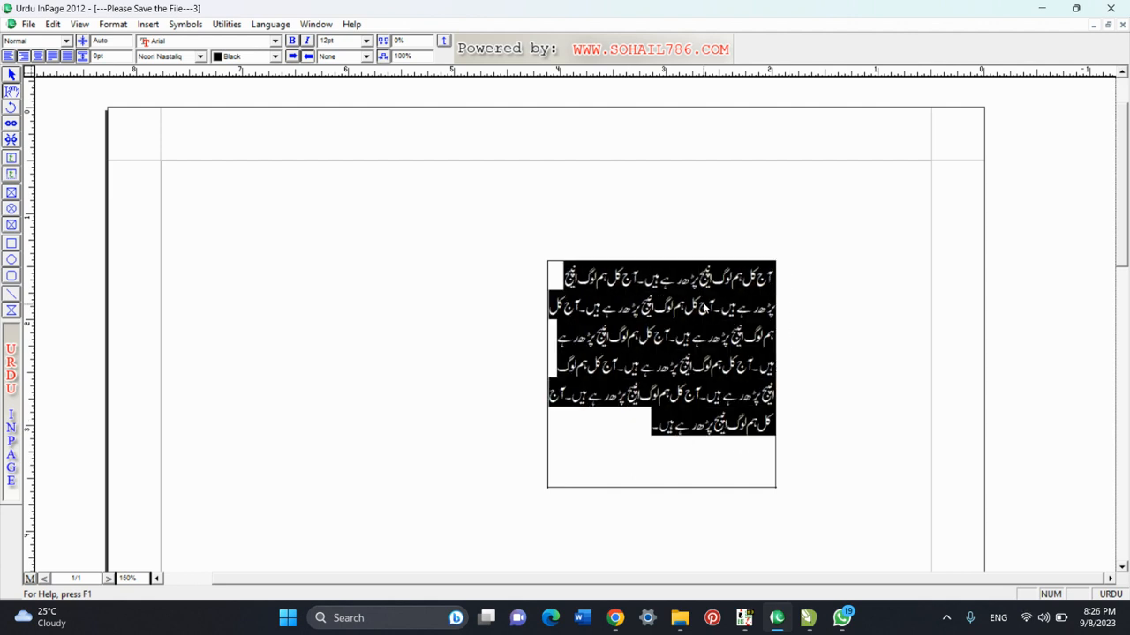
key(ctrl+l)
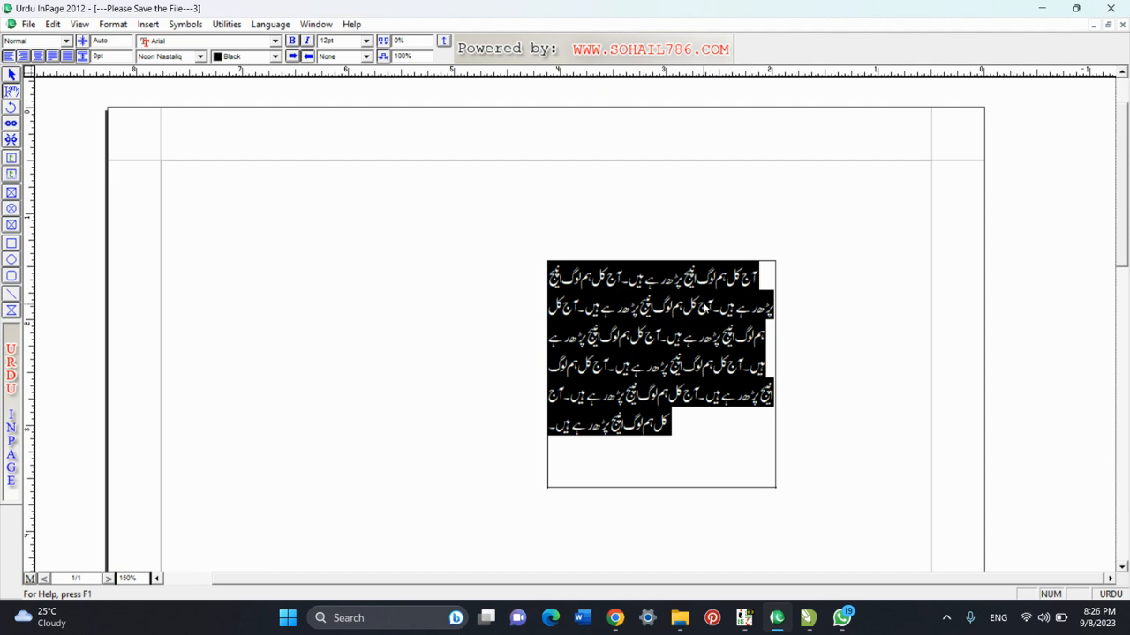
key(ctrl+shift+r)
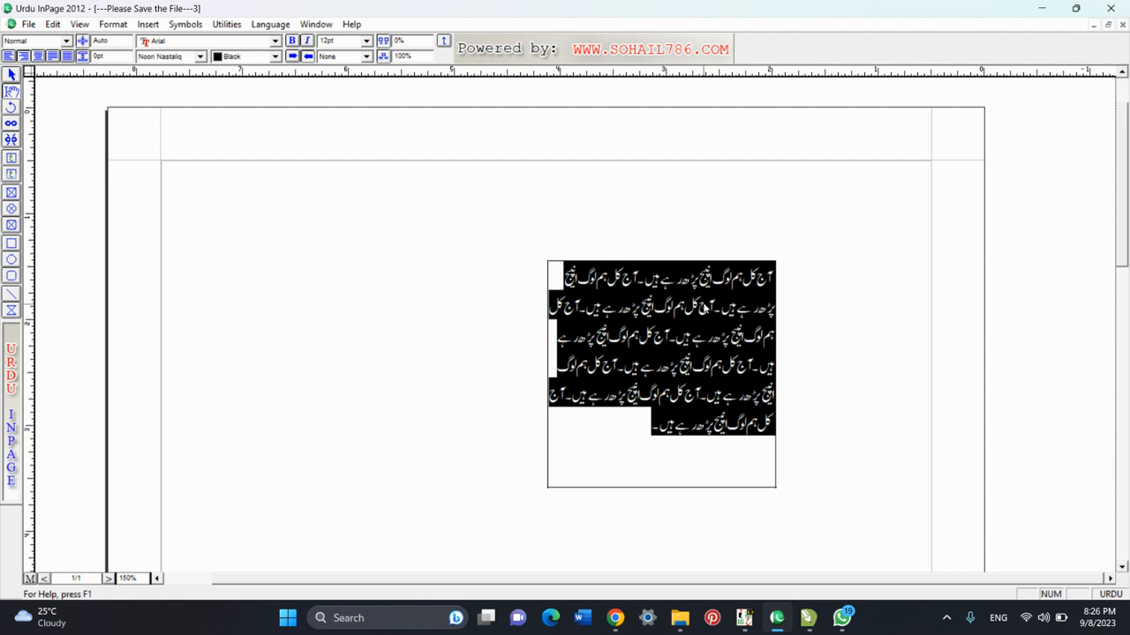
key(ctrl+shift+c)
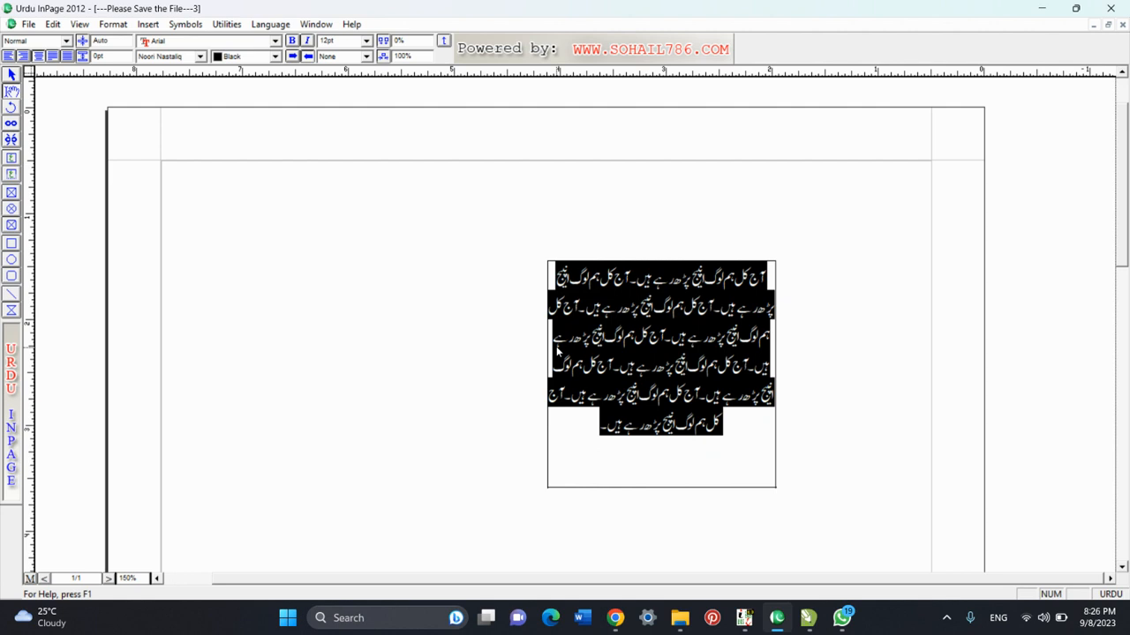
key(ctrl+j)
click(641, 427)
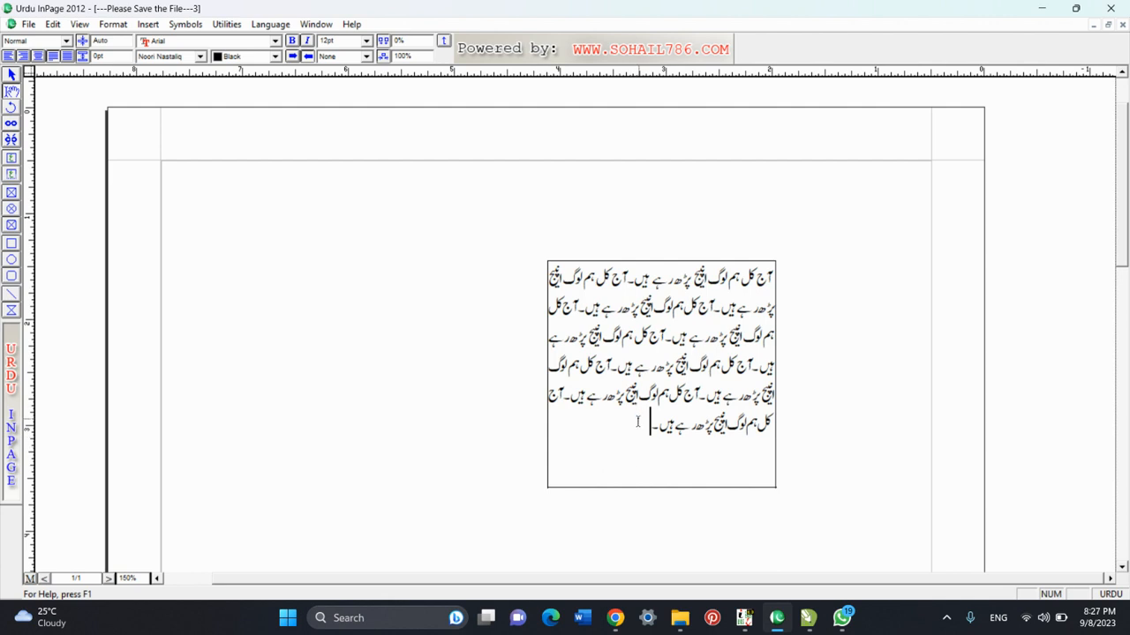
Paste more copies of the sentence at the paragraph's end until the text overflows the box, and select the box as an object
drag(637, 422, 699, 404)
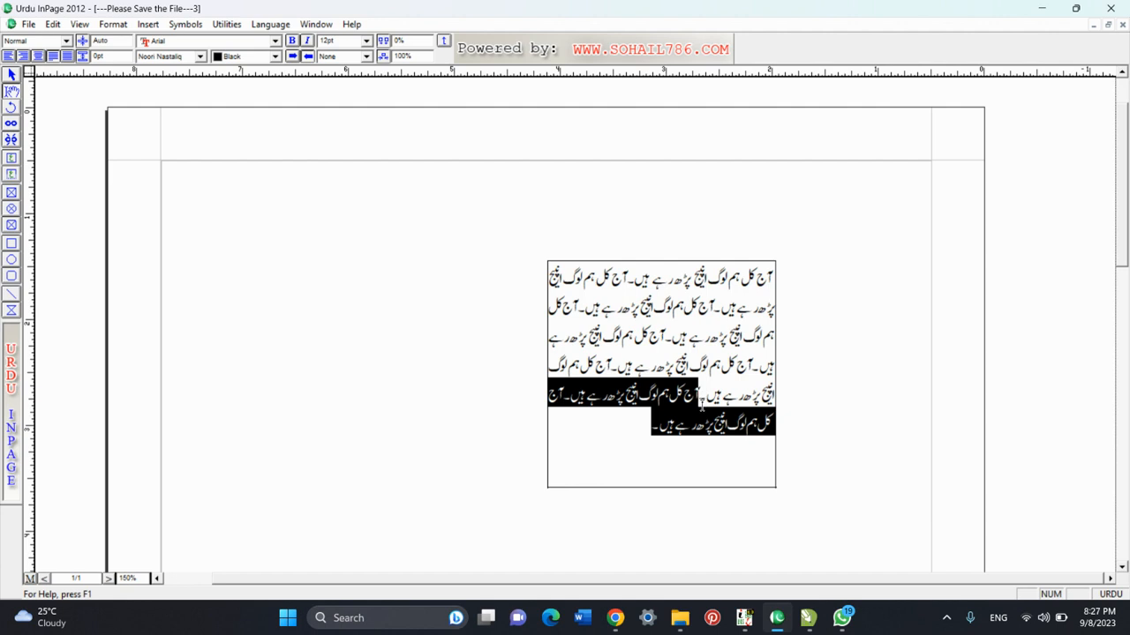
click(636, 431)
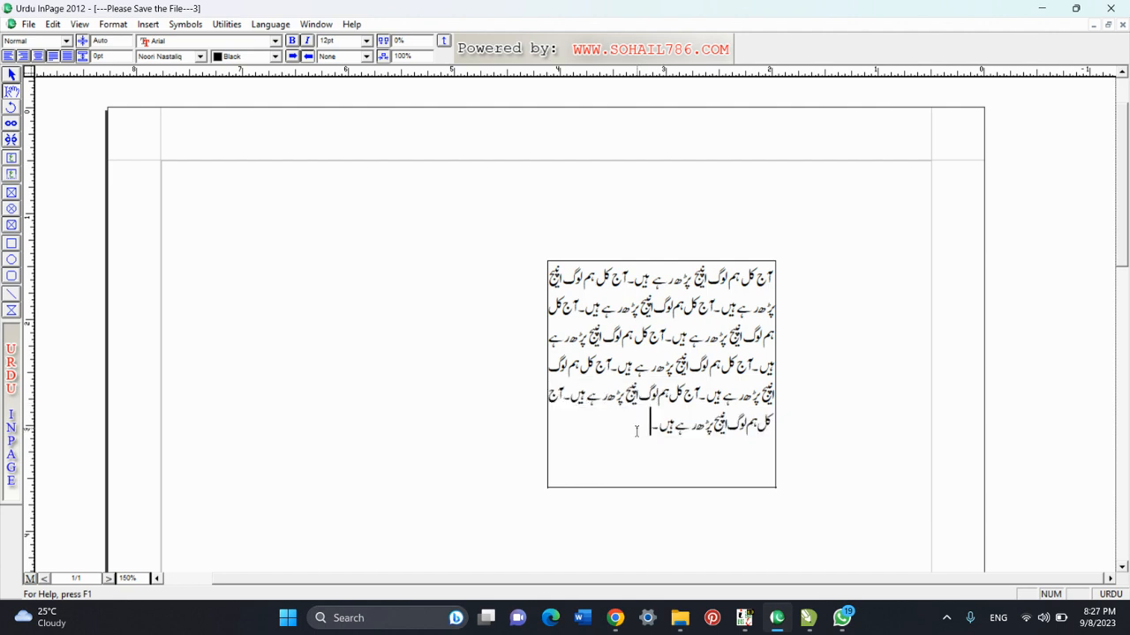
key(ctrl+v)
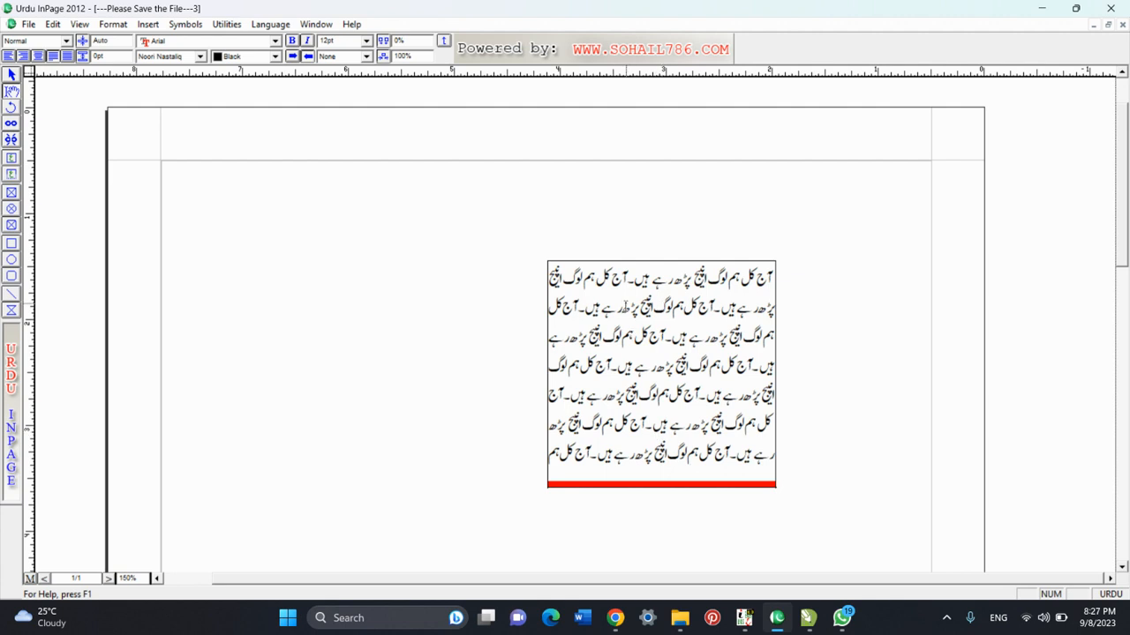
click(11, 75)
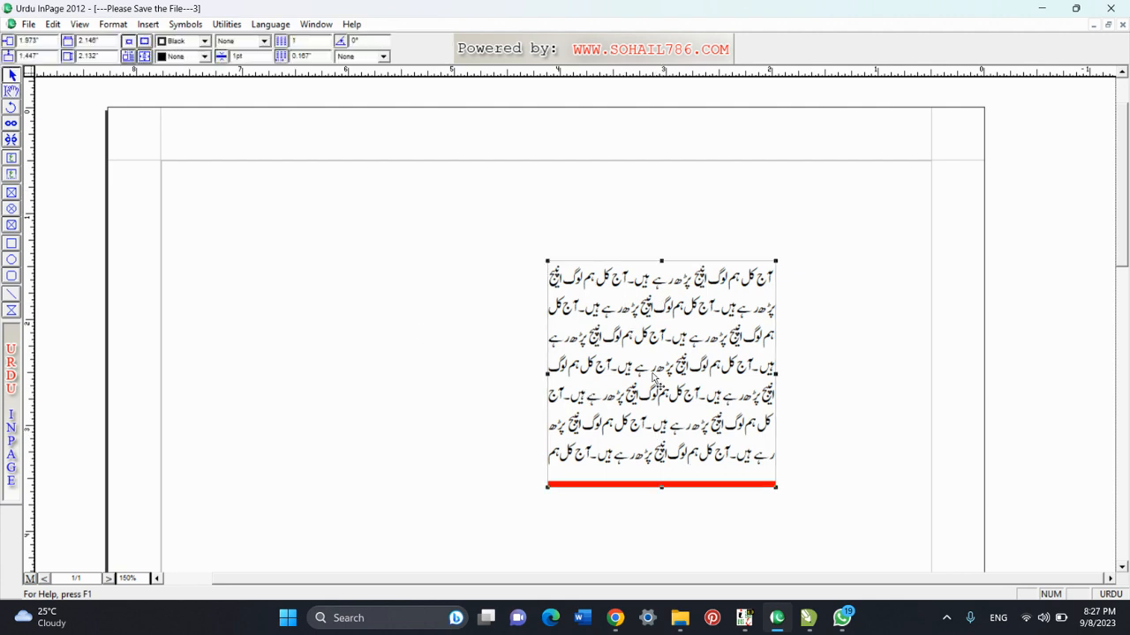
Move the overflowing text box up near the page's right margin, highlight part of its text, and reselect the box as an object
drag(586, 397, 695, 333)
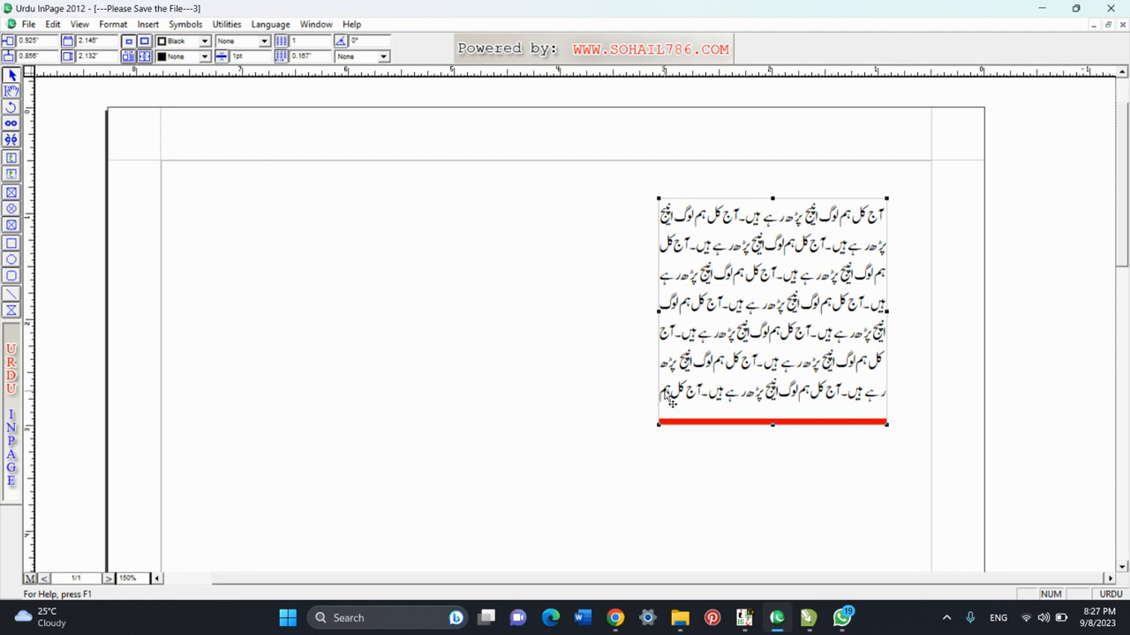
click(11, 91)
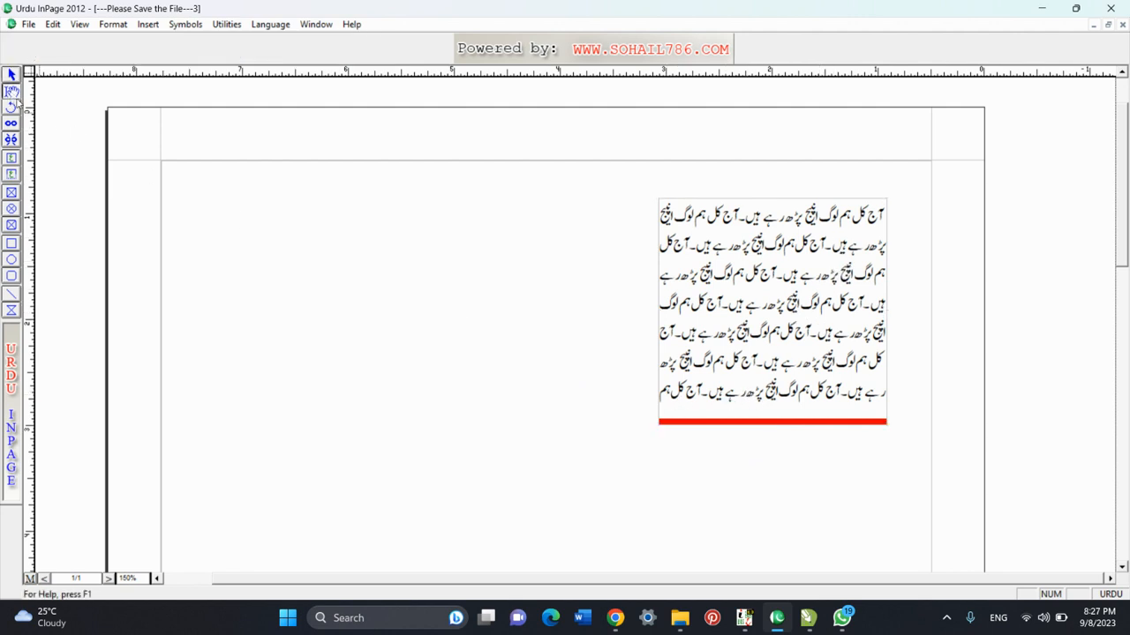
click(662, 392)
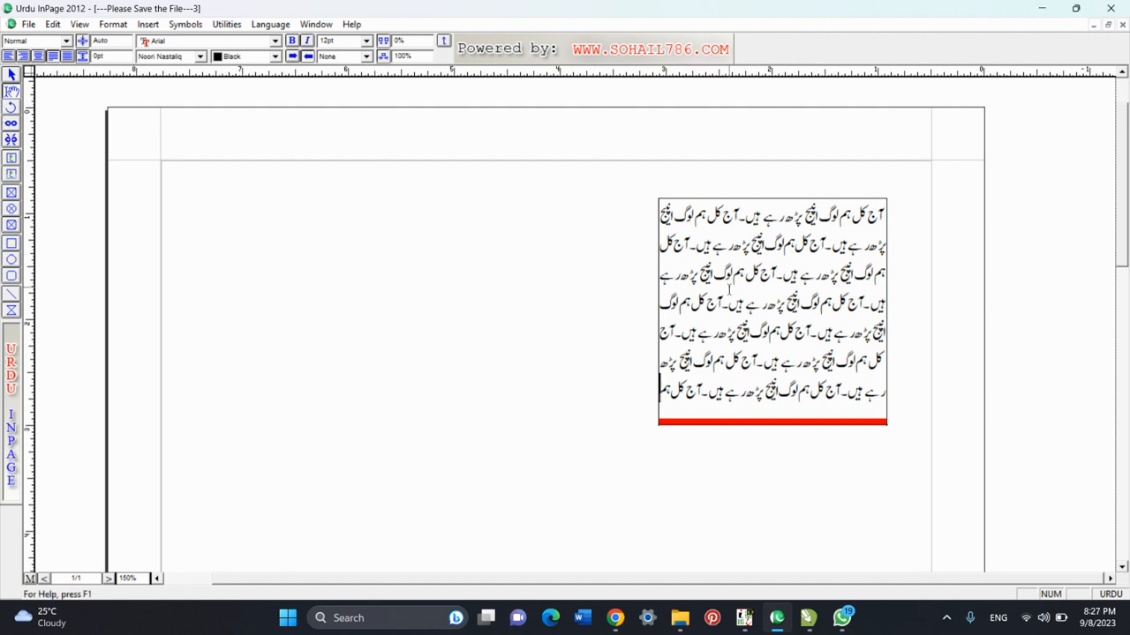
drag(861, 220, 783, 298)
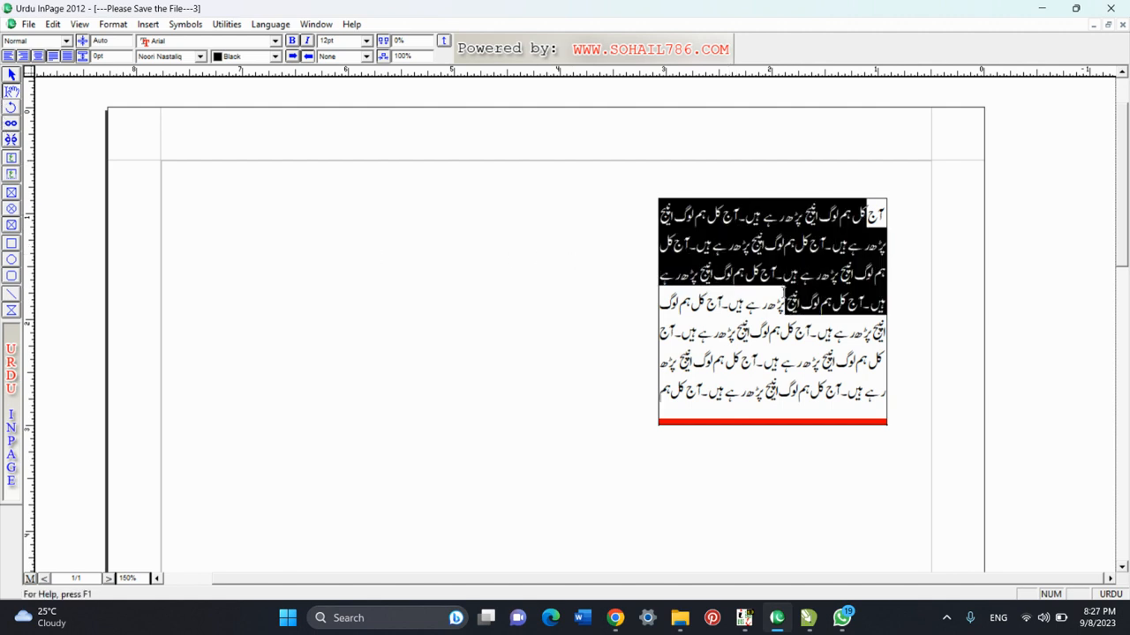
click(762, 329)
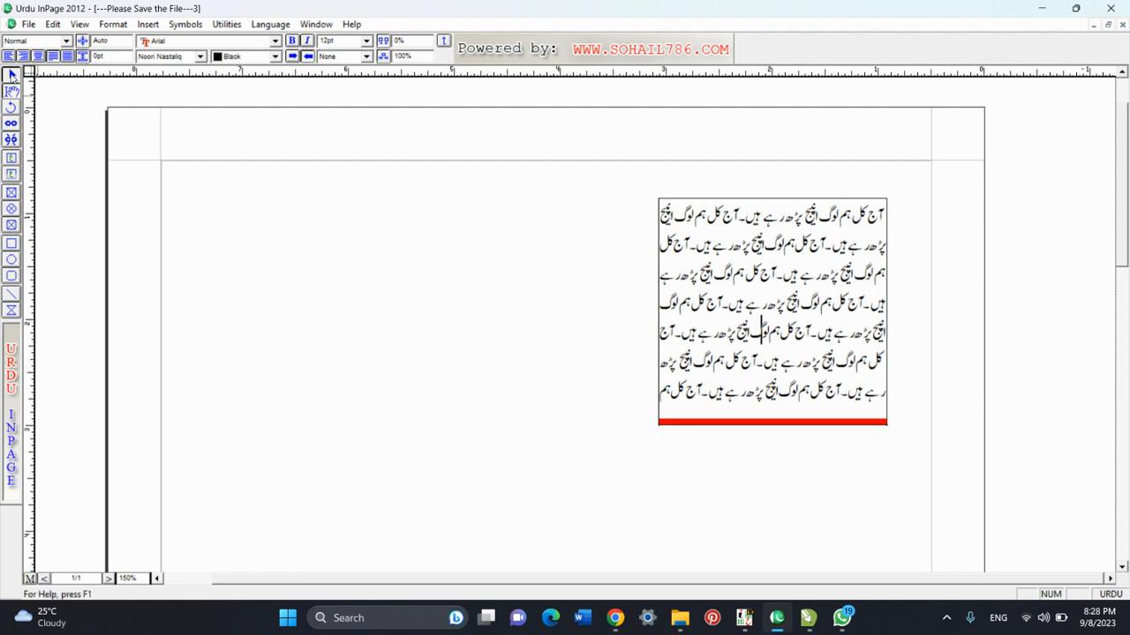
click(11, 75)
click(733, 282)
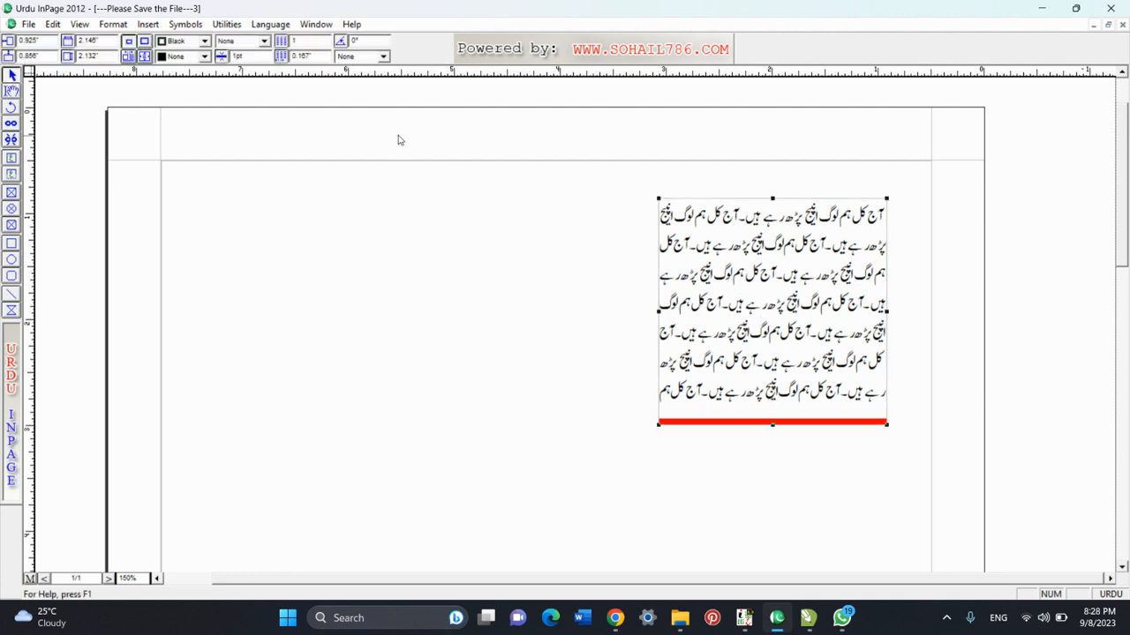
click(11, 158)
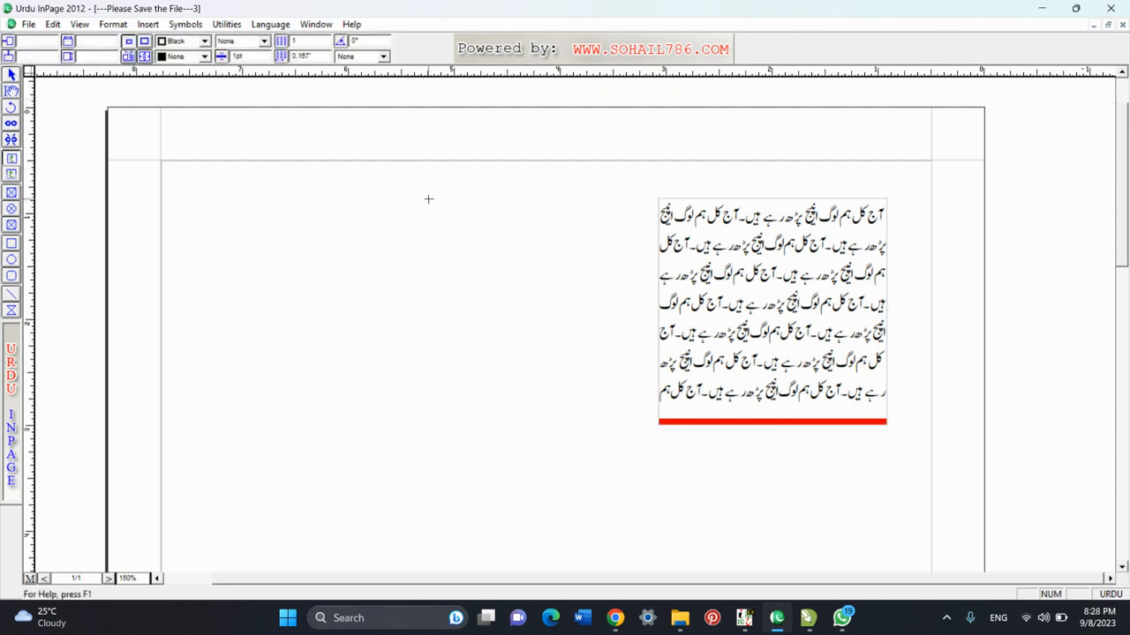
drag(428, 198, 646, 425)
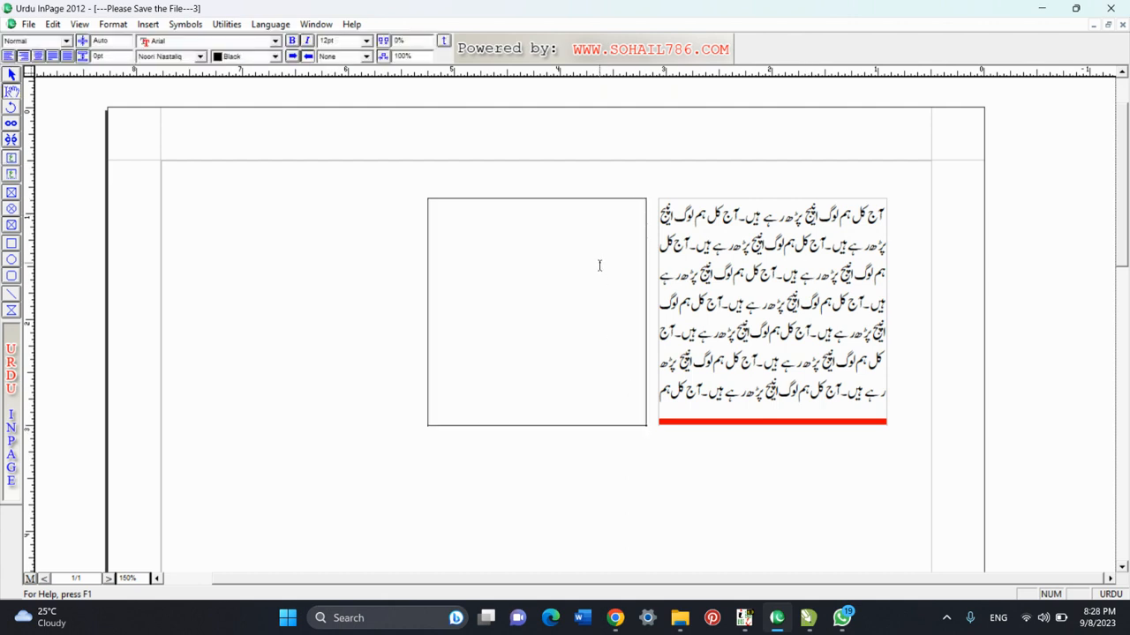
click(11, 75)
click(467, 323)
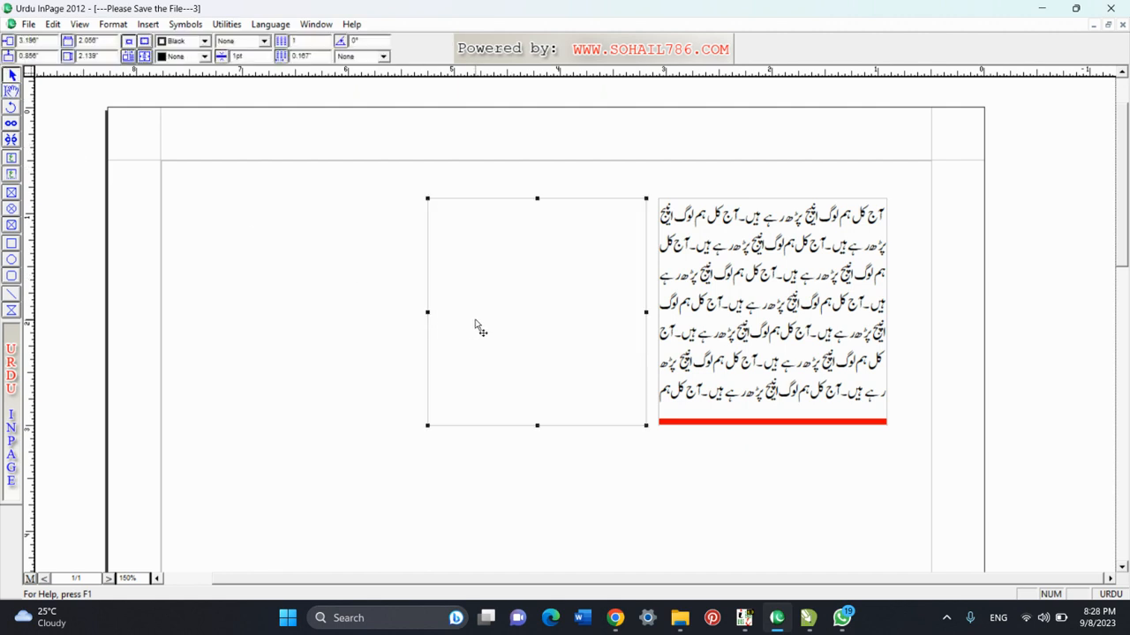
key(Delete)
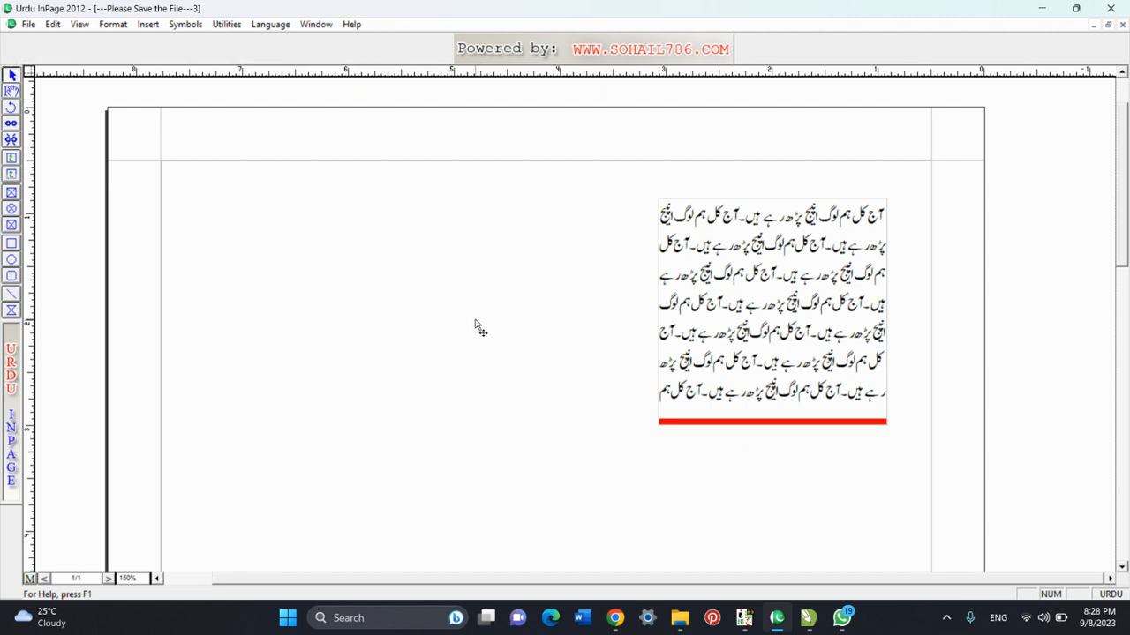
Duplicate the overflowing text box and nudge the copy to the left of the original, to a horizontal position of about 3.369"
click(753, 304)
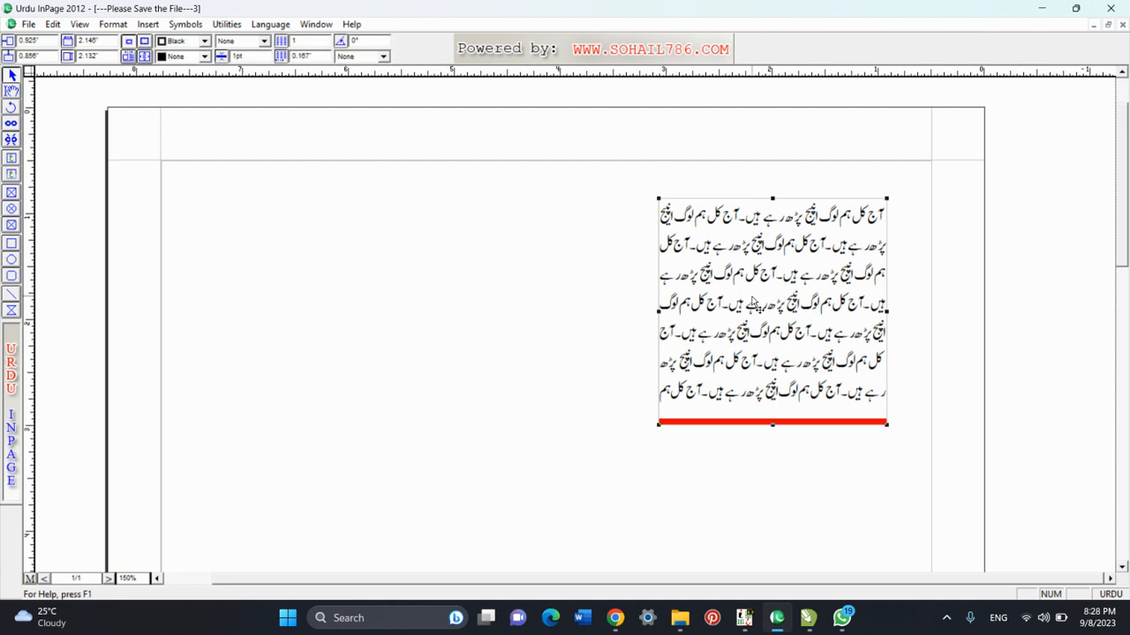
double_click(749, 304)
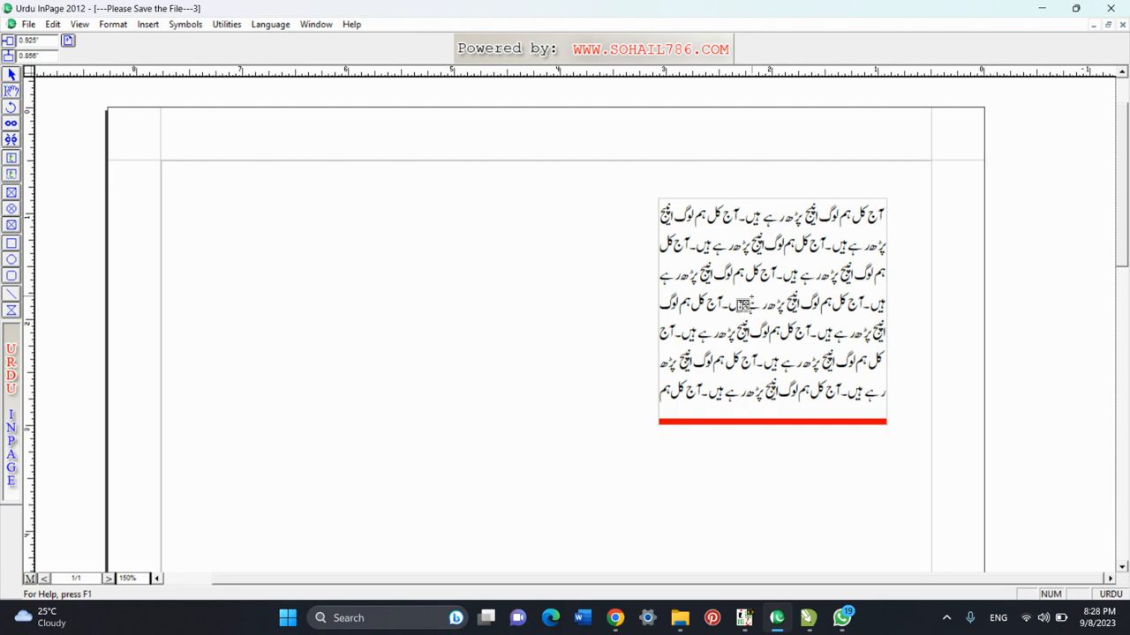
key(Escape)
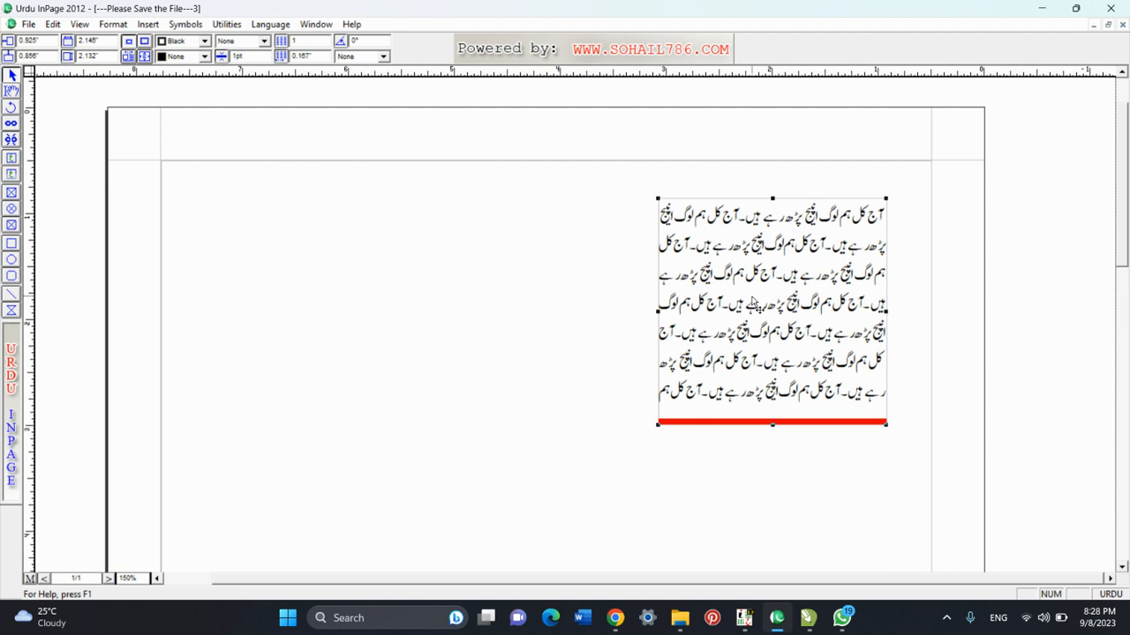
key(Left)
key(Left)
key(Left)
key(Left)
key(Left)
key(Left)
key(Left)
key(Left)
key(Left)
key(Left)
key(Left)
key(Left)
key(Left)
key(Left)
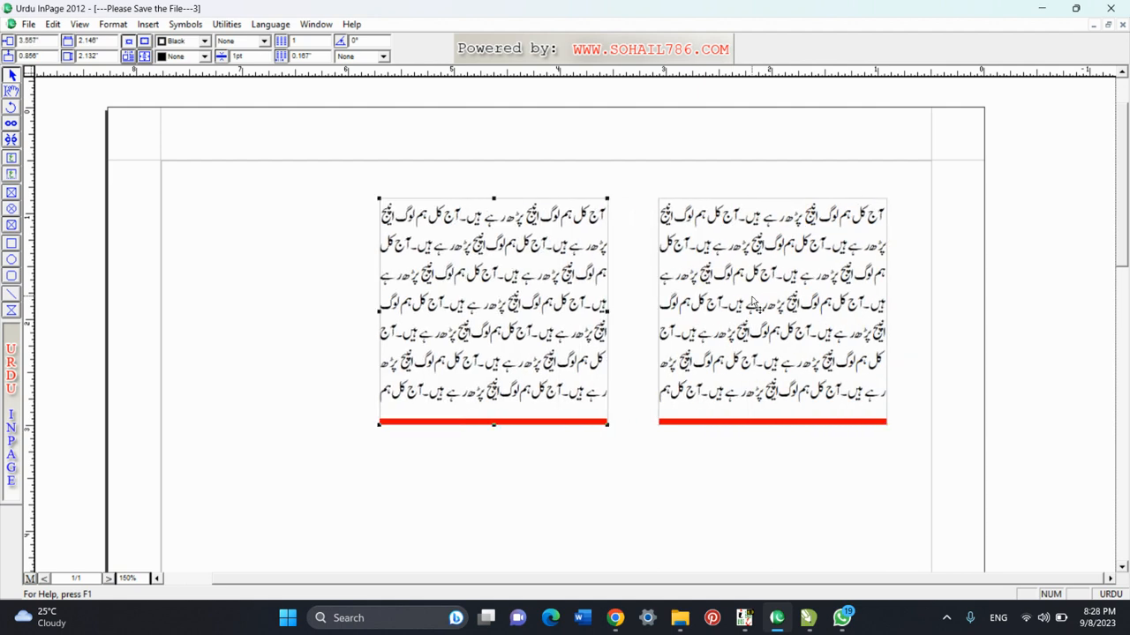
key(Right)
key(Right)
key(Right)
key(Right)
key(Right)
key(Right)
key(Right)
key(Right)
key(Right)
key(Right)
key(Right)
key(Right)
key(Right)
key(Right)
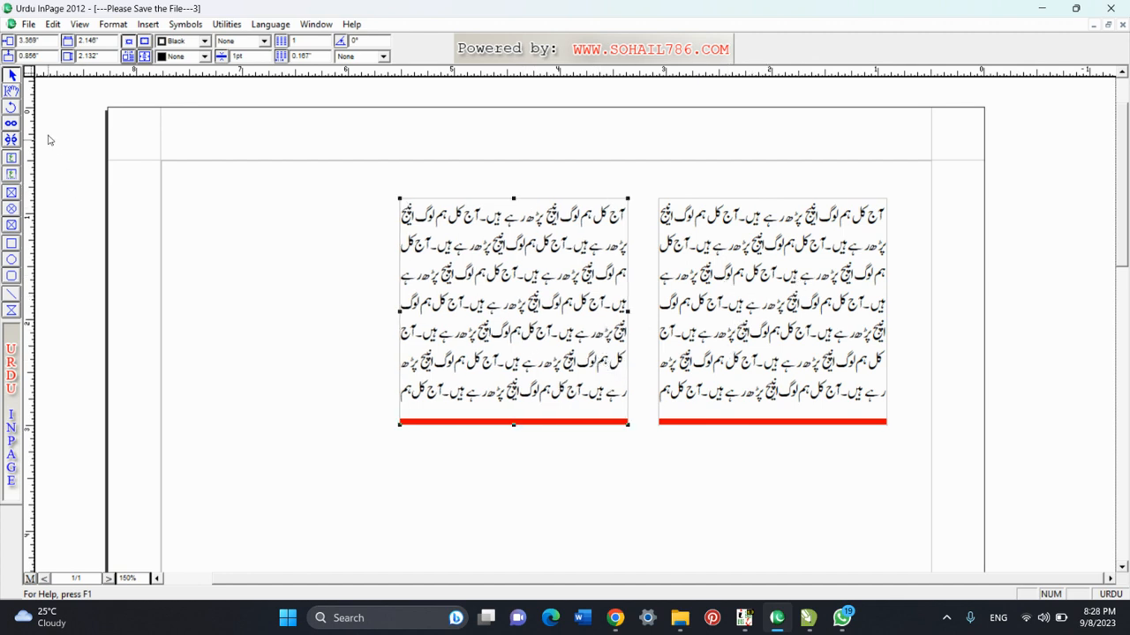
Delete all the text inside the duplicated box, including the overflow, leaving the frame empty
click(11, 90)
click(436, 389)
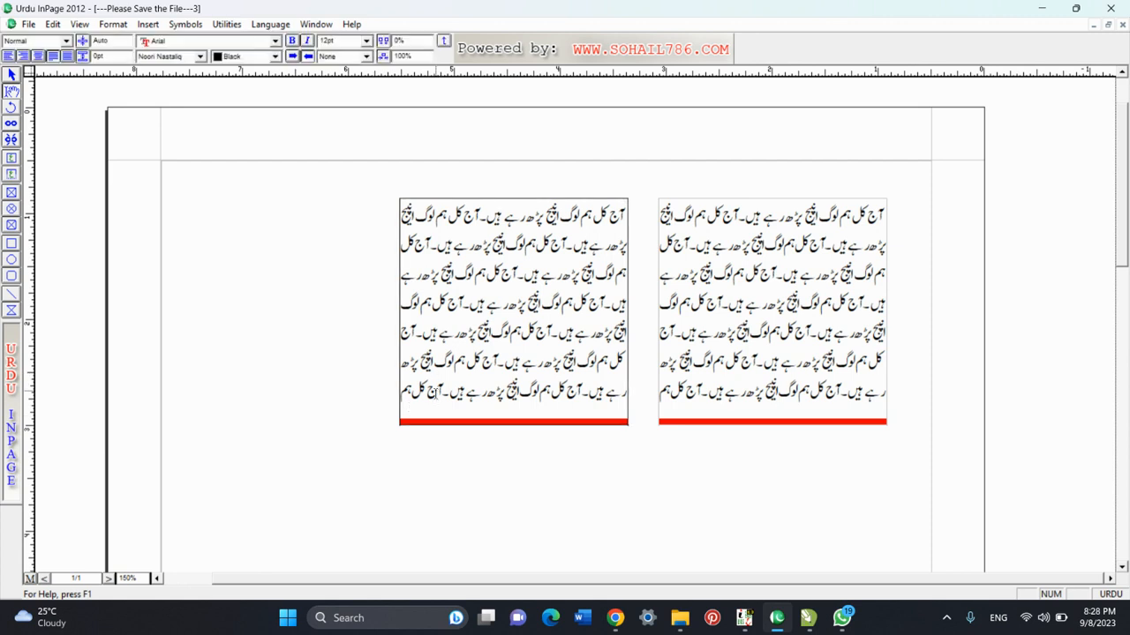
click(398, 392)
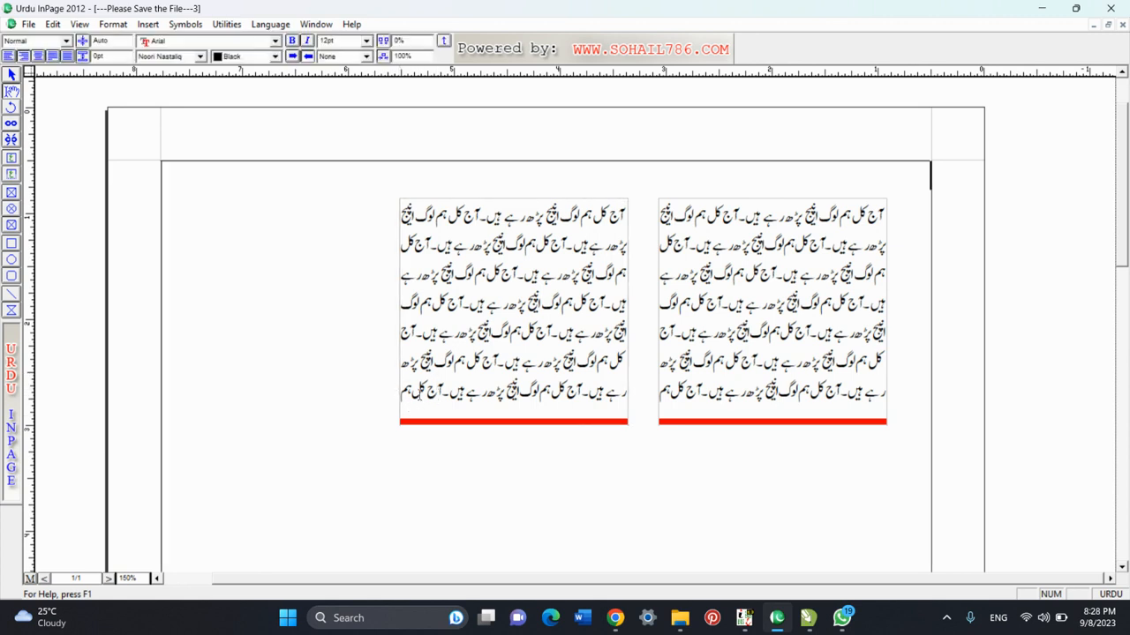
click(405, 391)
drag(404, 392, 634, 221)
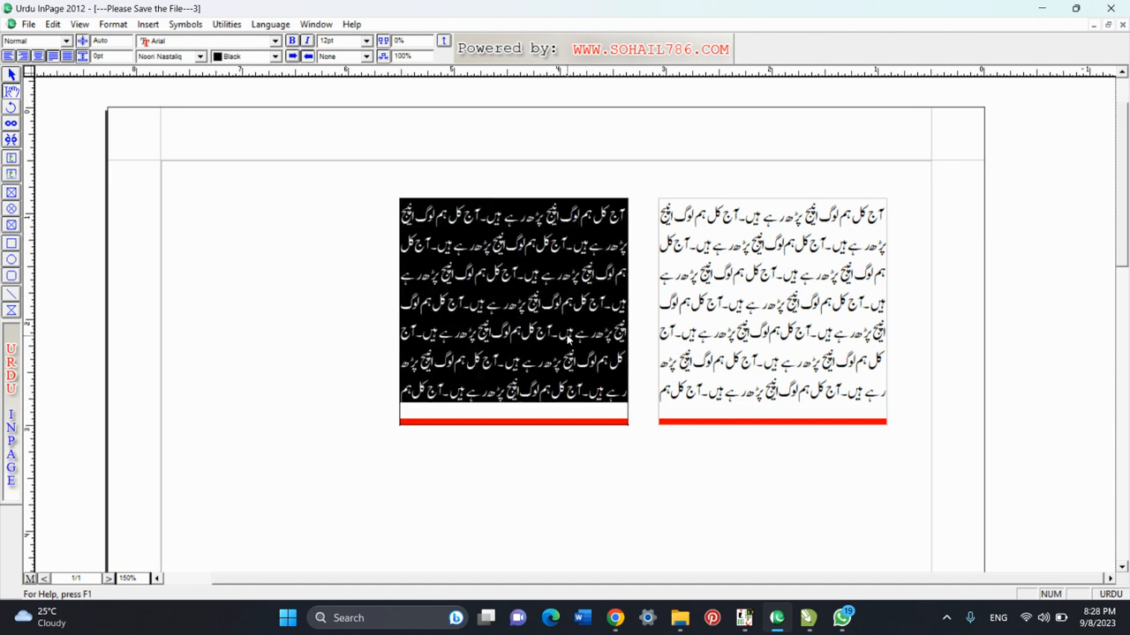
key(Delete)
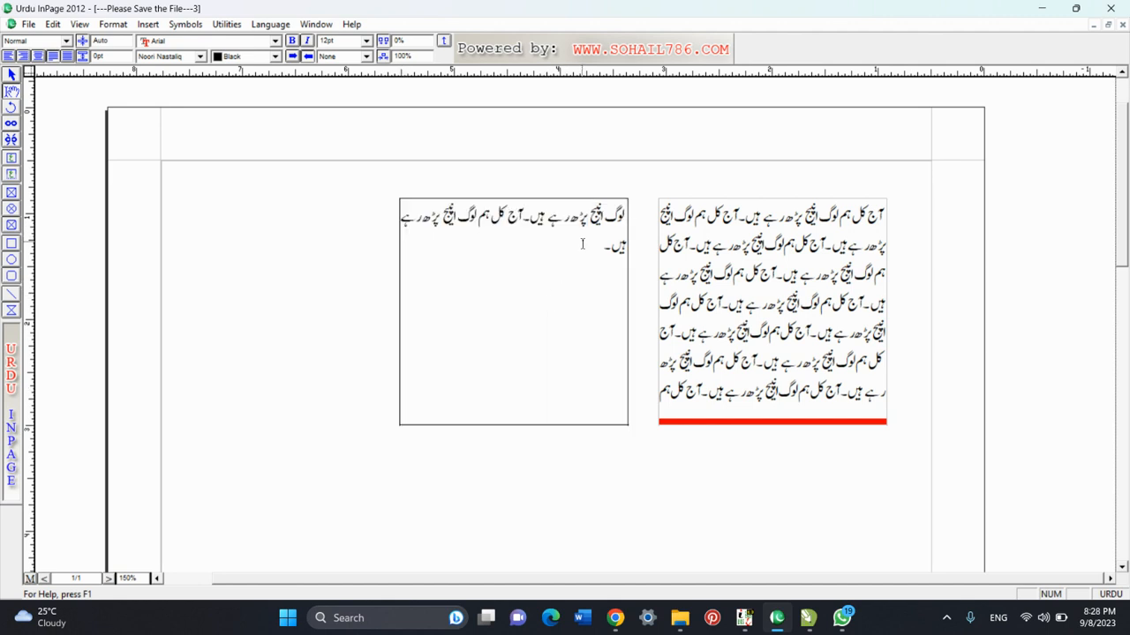
drag(602, 244, 653, 216)
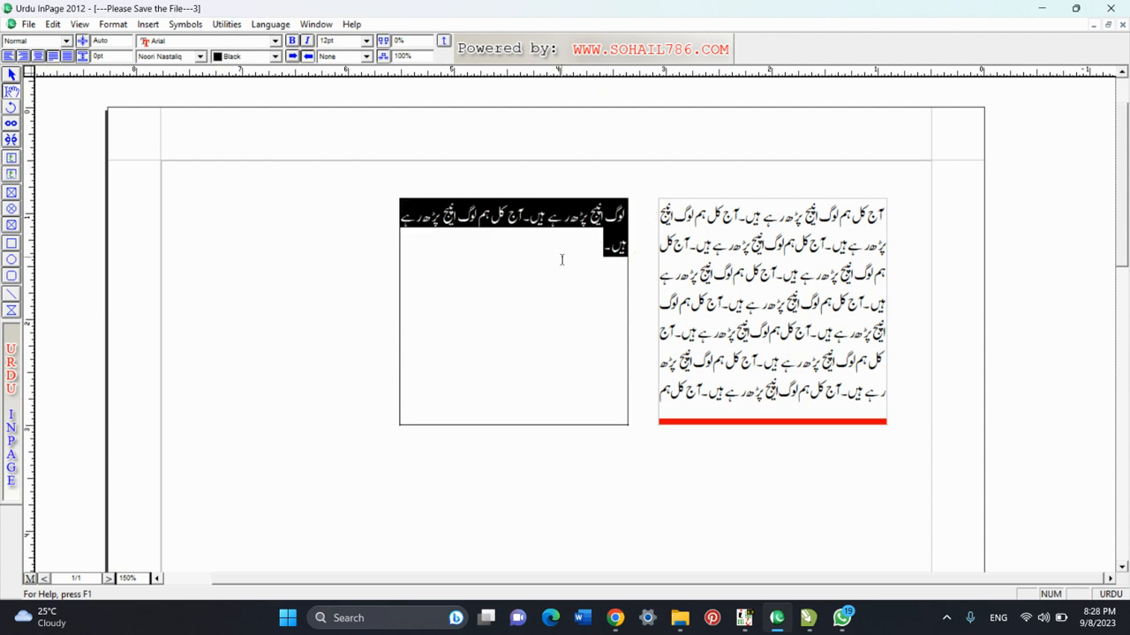
key(Delete)
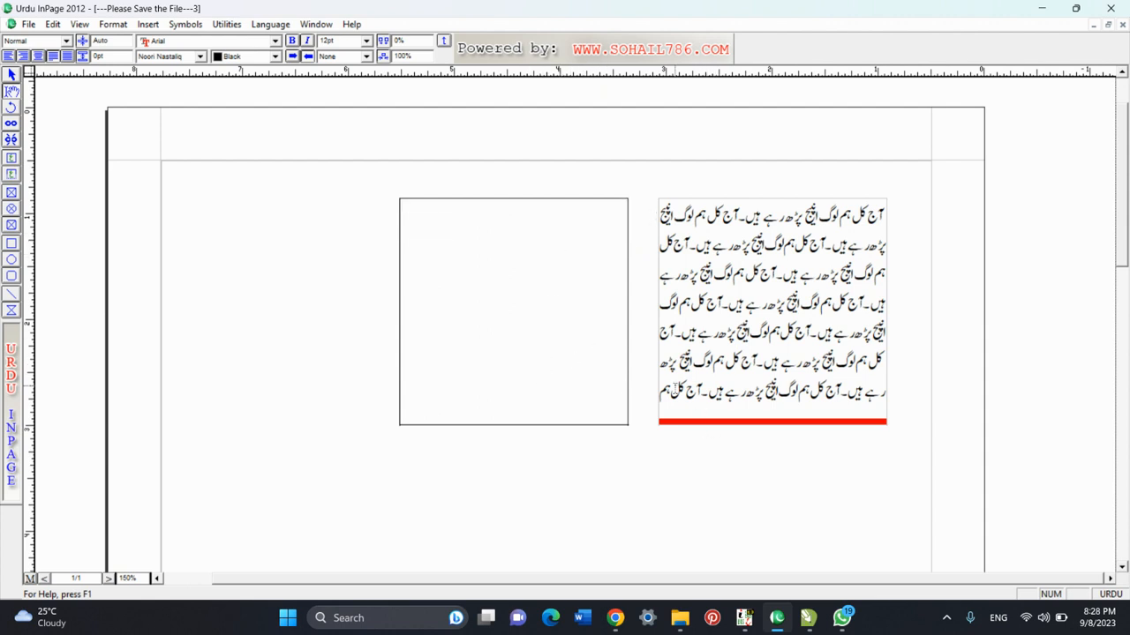
Link the end of the overflowing original box to the start of the empty box so the hidden text flows into it
click(716, 362)
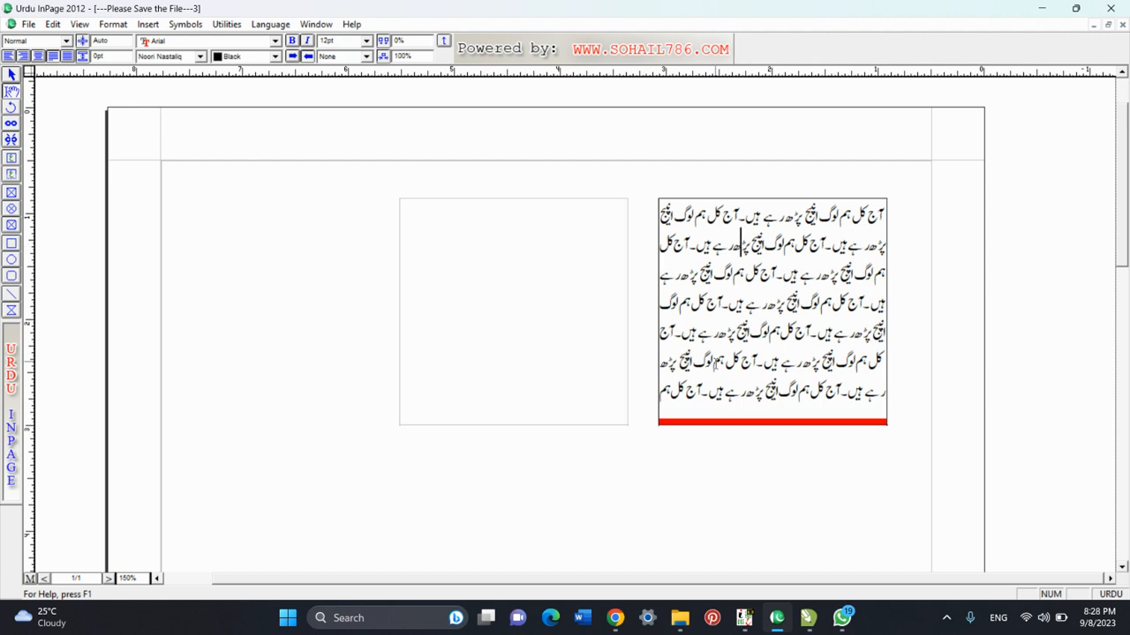
click(695, 388)
click(662, 391)
click(536, 289)
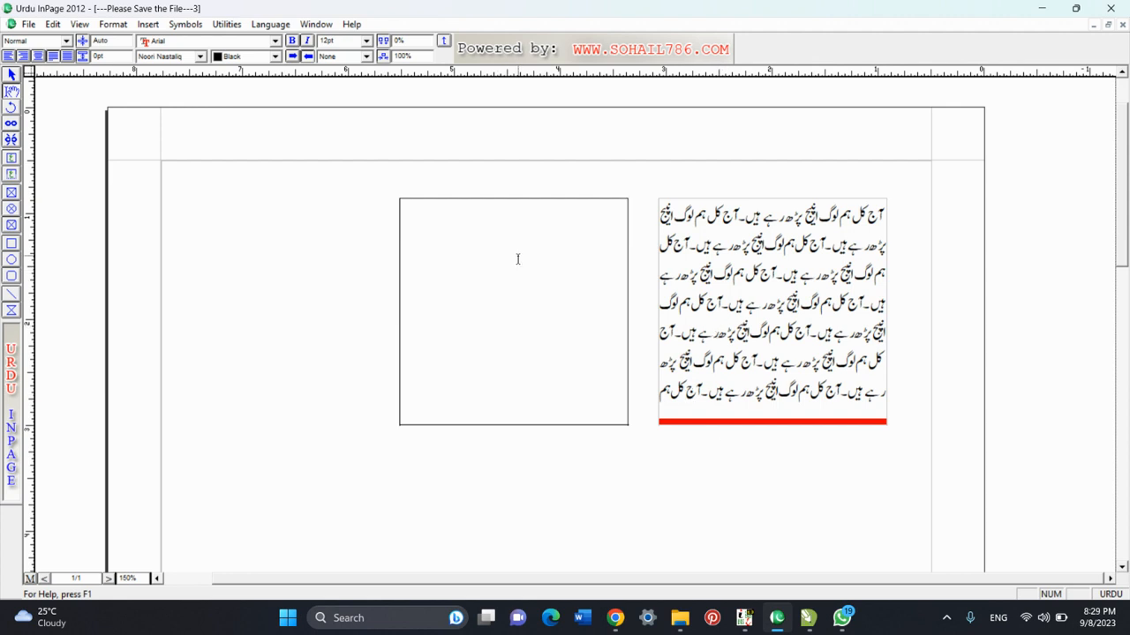
click(11, 125)
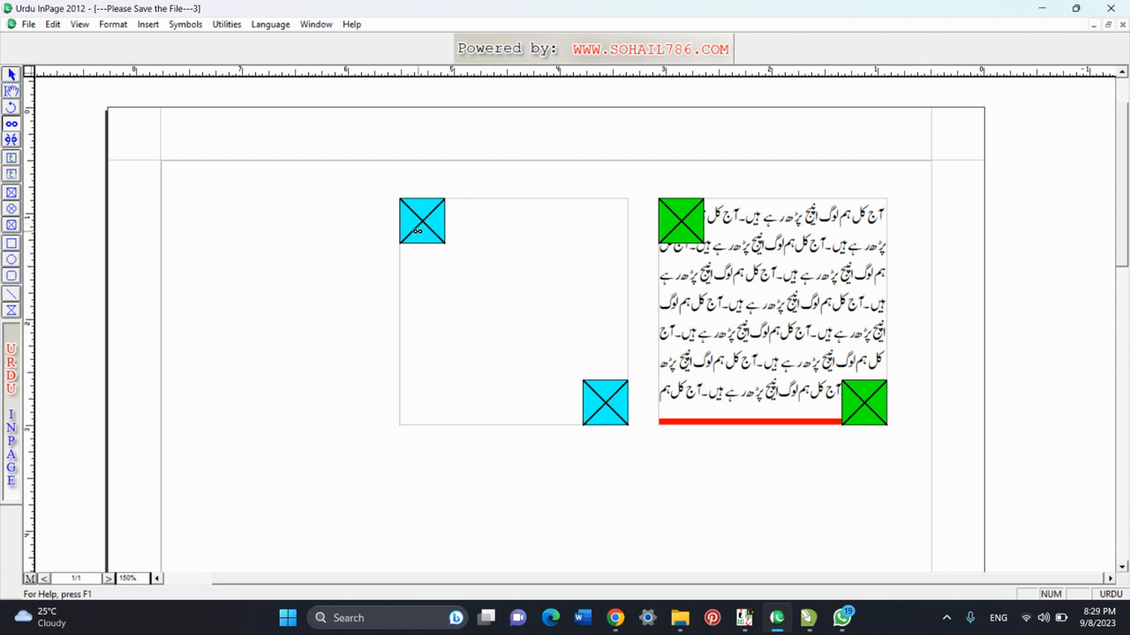
click(420, 231)
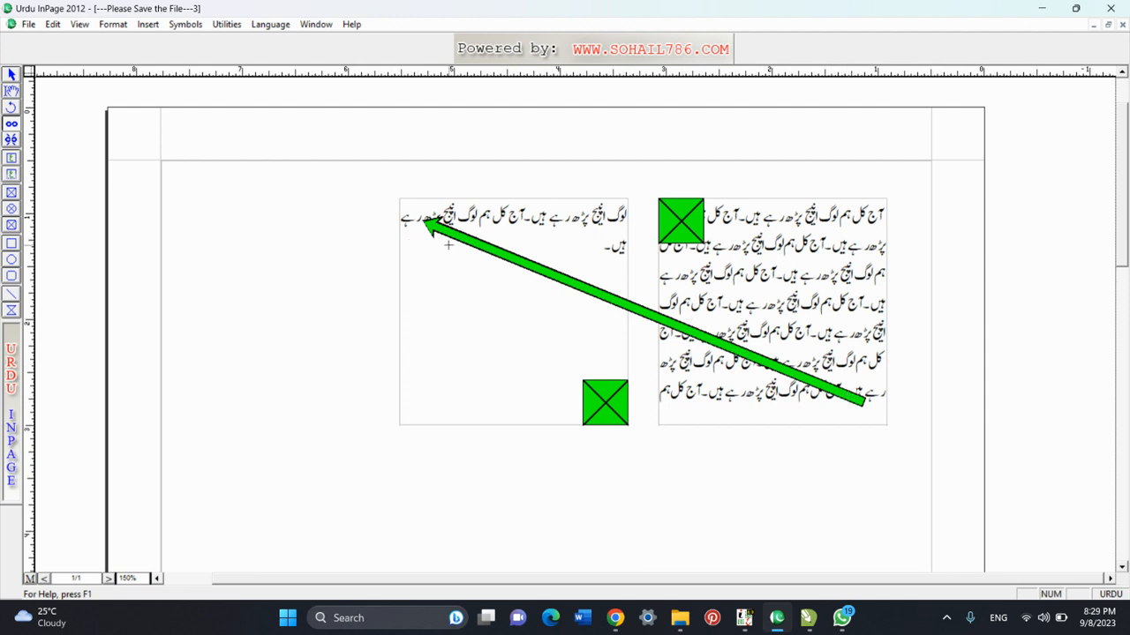
Paste more copies of the sentence at the end of the linked second box's text until that box overflows
click(12, 90)
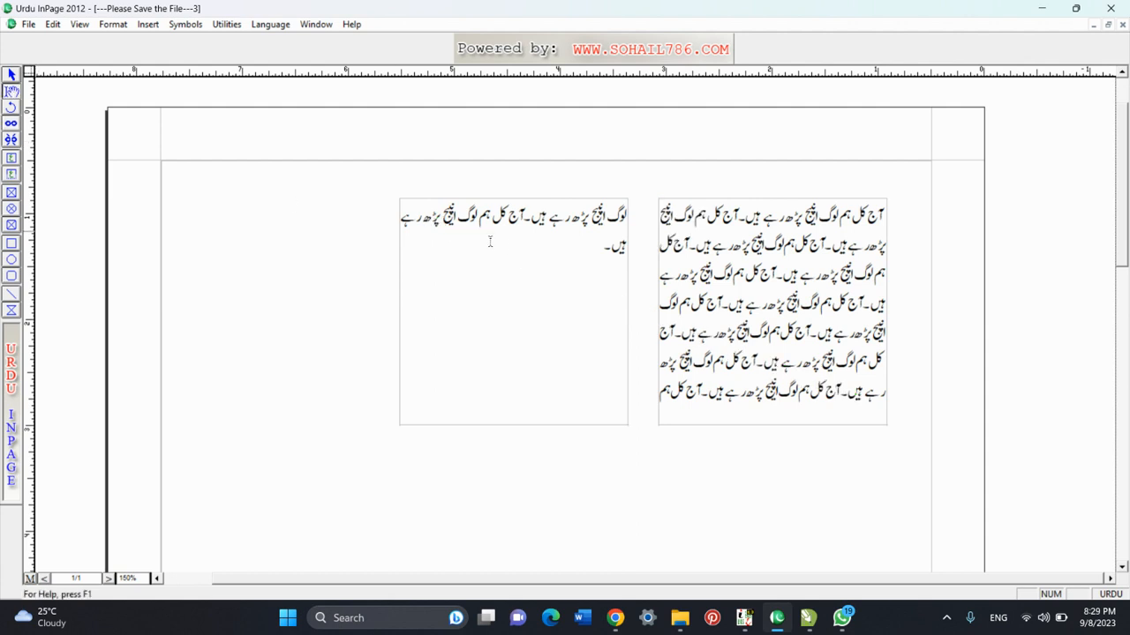
click(564, 253)
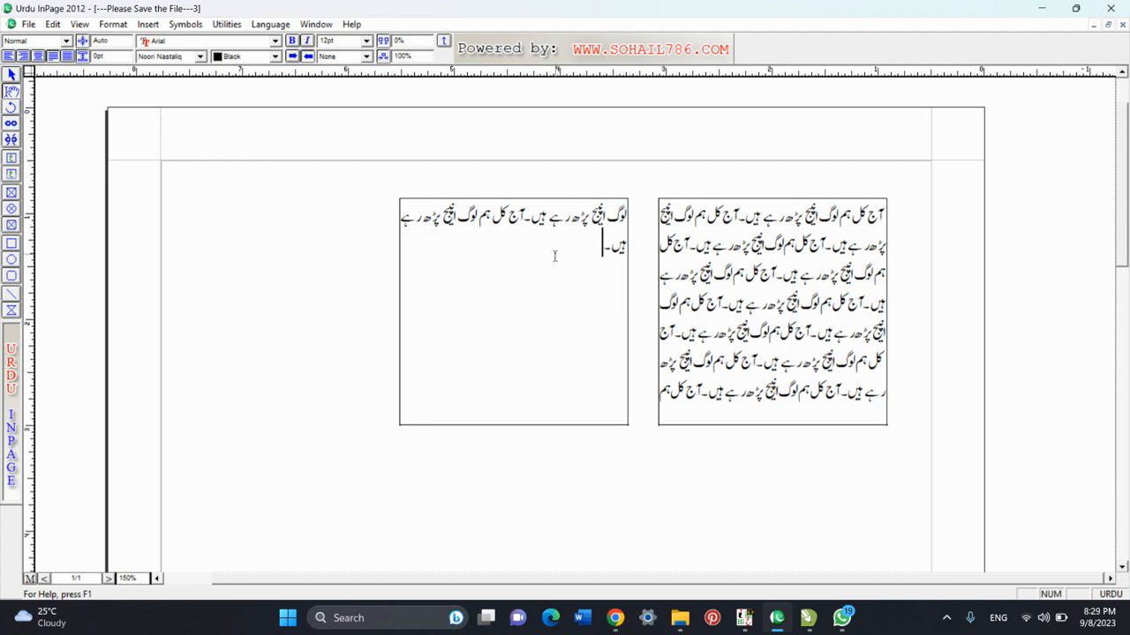
drag(595, 246, 526, 219)
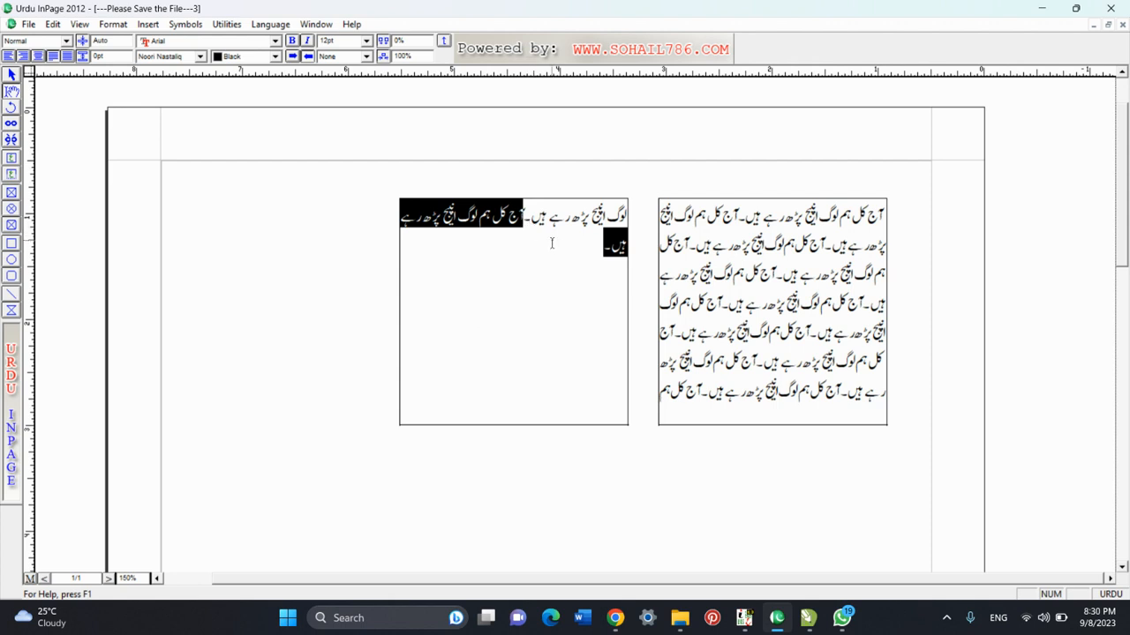
click(572, 252)
key(ctrl+v)
key(ctrl+v)
key(ctrl+v)
key(ctrl+v)
key(ctrl+v)
key(ctrl+v)
key(ctrl+v)
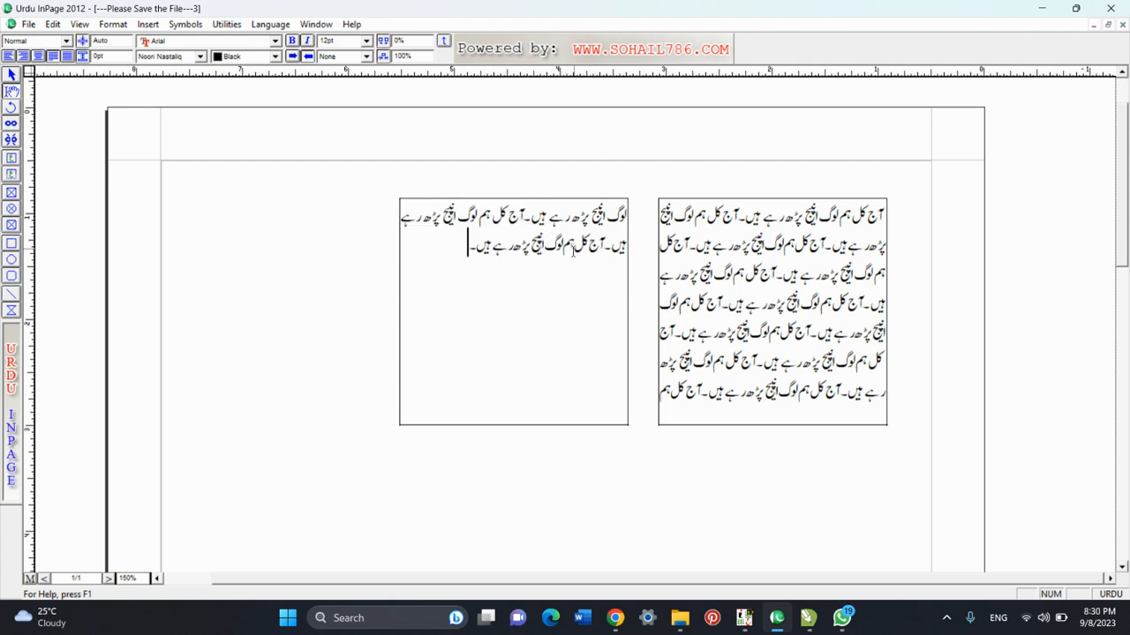
key(ctrl+v)
key(ctrl+v)
key(ctrl+v)
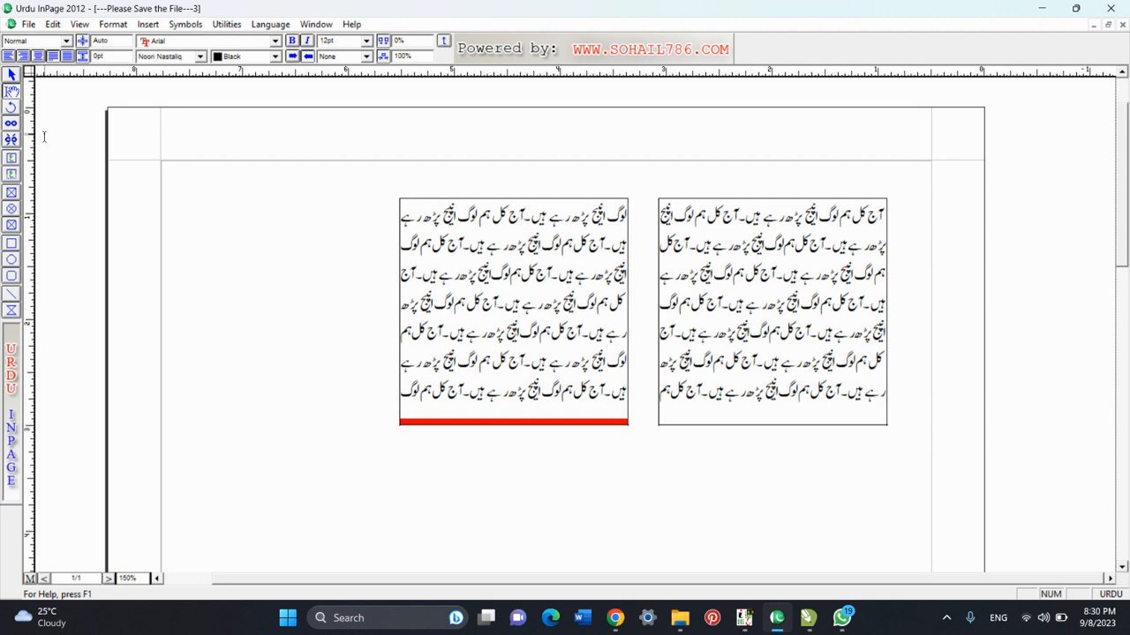
Draw a third text box below the original one and link the second box's overflow into it
click(11, 159)
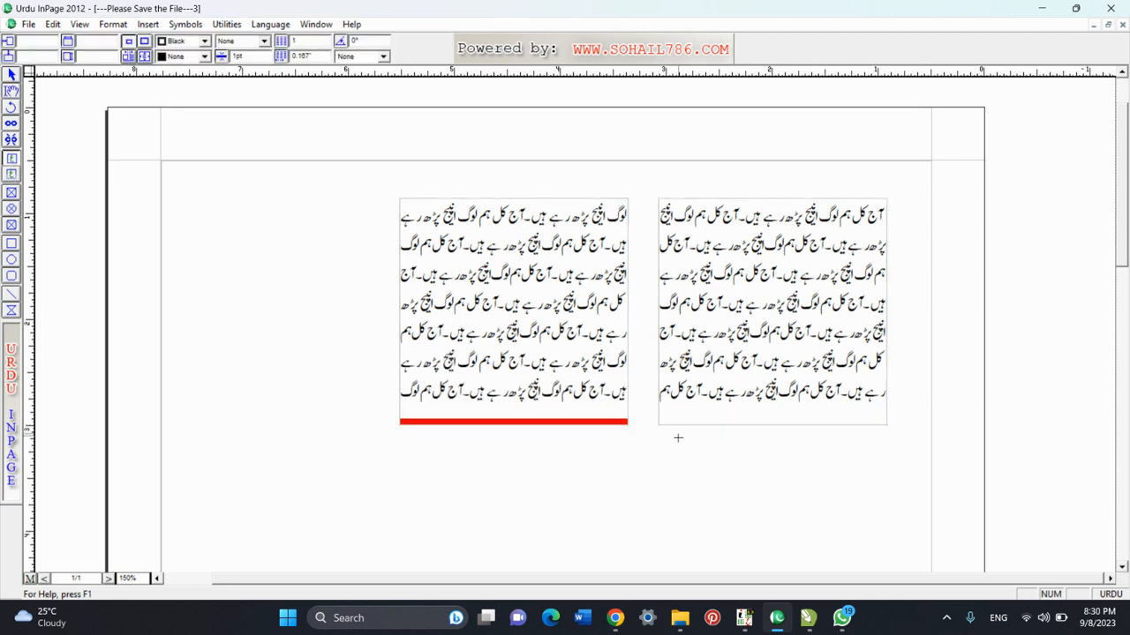
drag(659, 450, 889, 560)
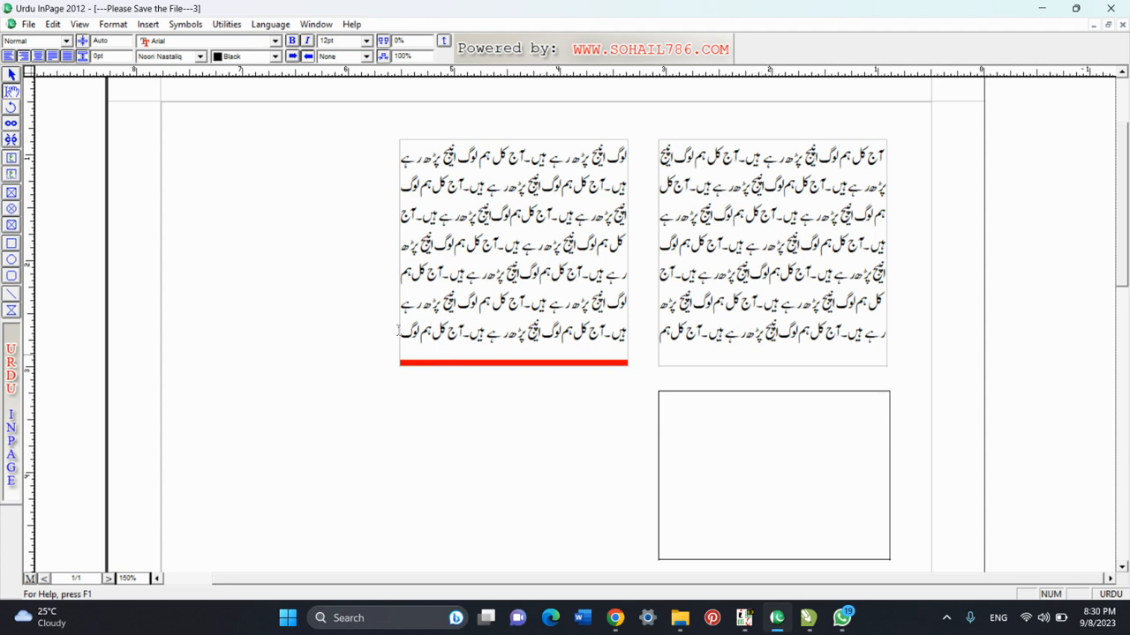
click(11, 123)
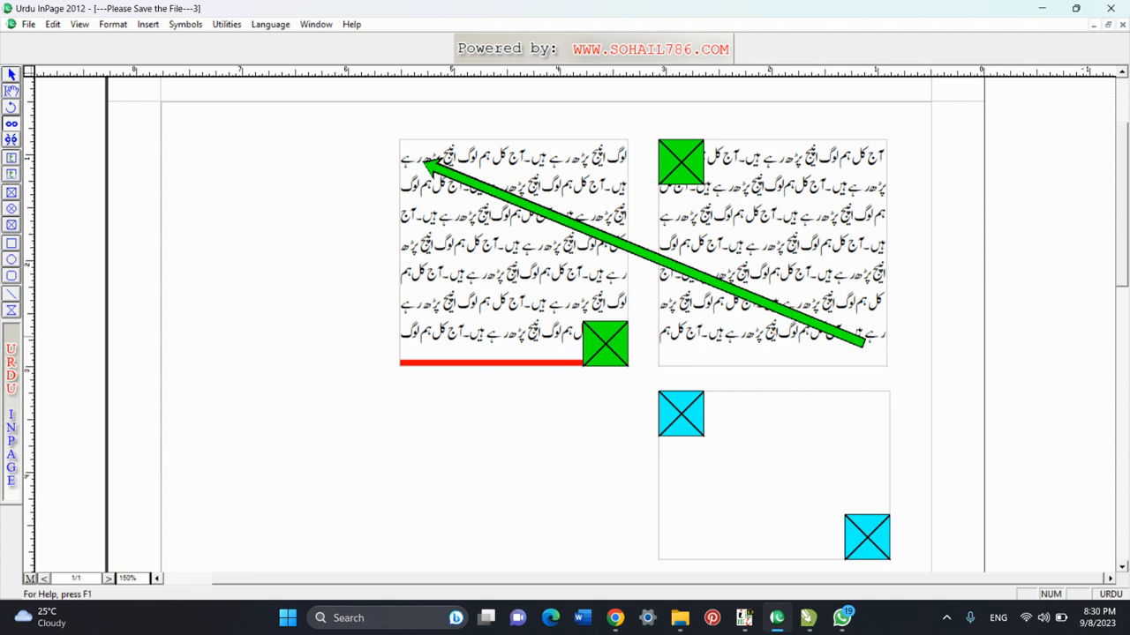
click(611, 334)
click(690, 428)
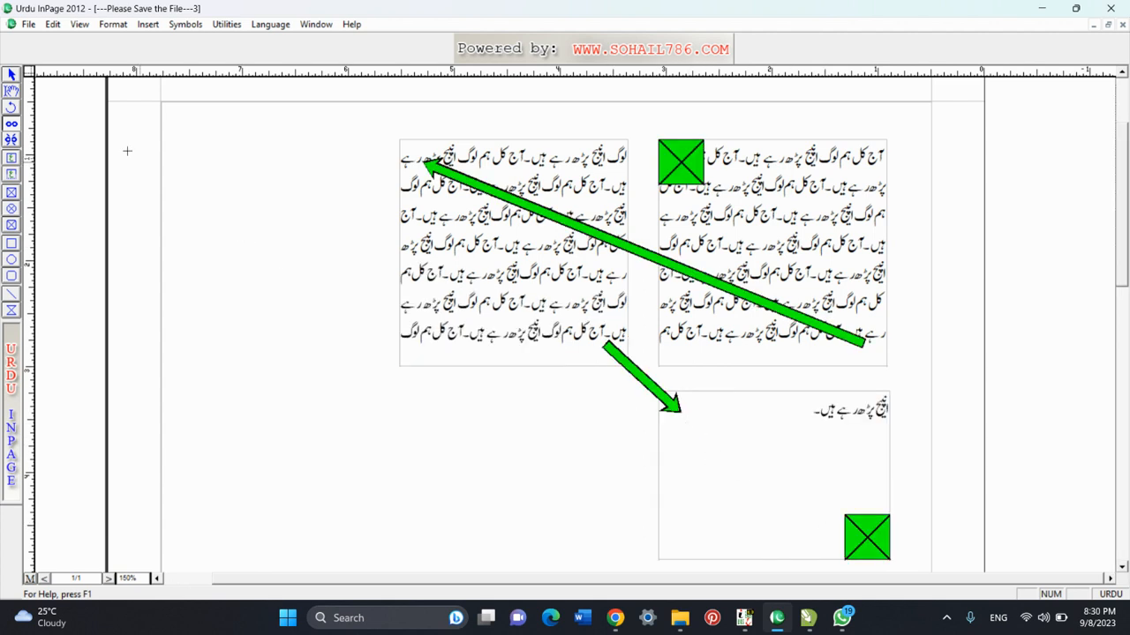
click(12, 92)
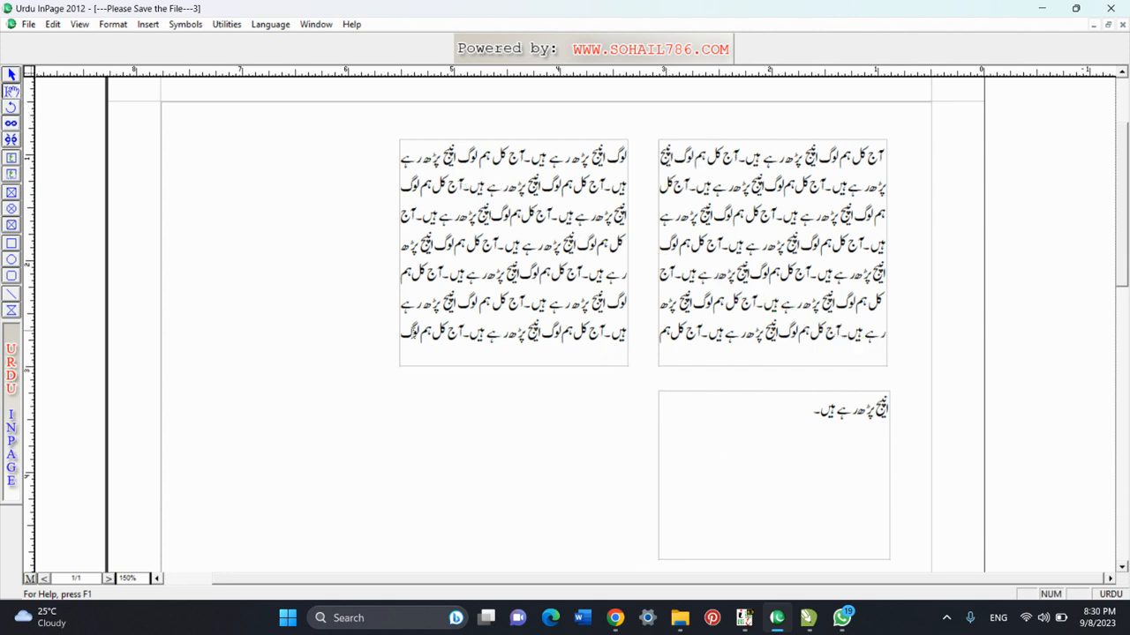
Copy the last three lines of the second box and paste them after the third box's text so that it overflows
drag(411, 332, 629, 275)
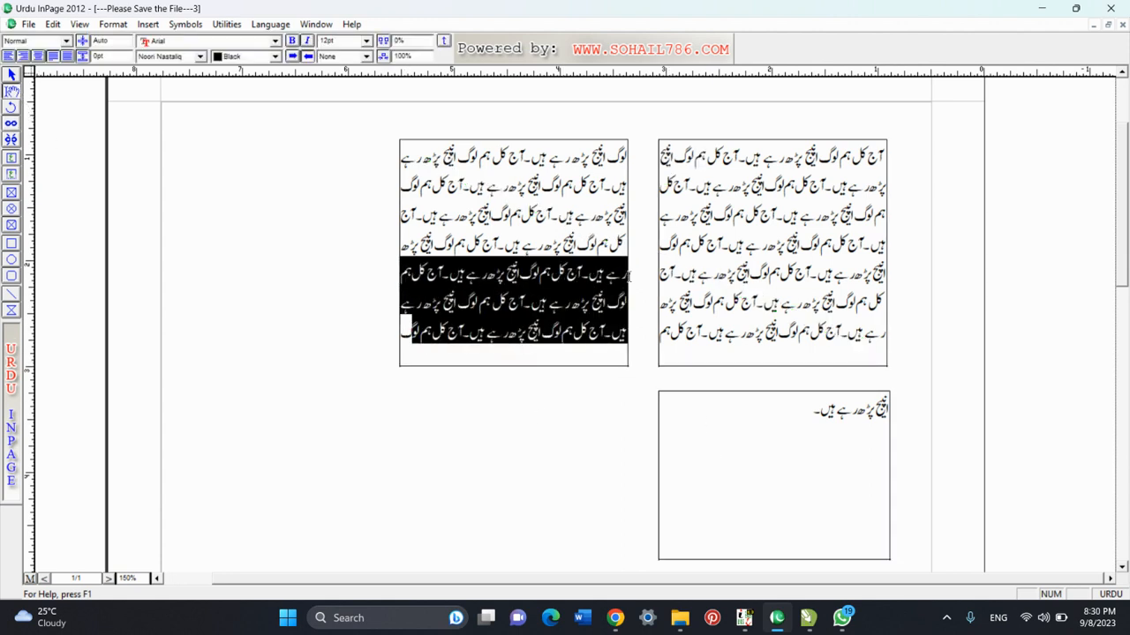
key(ctrl+c)
click(799, 429)
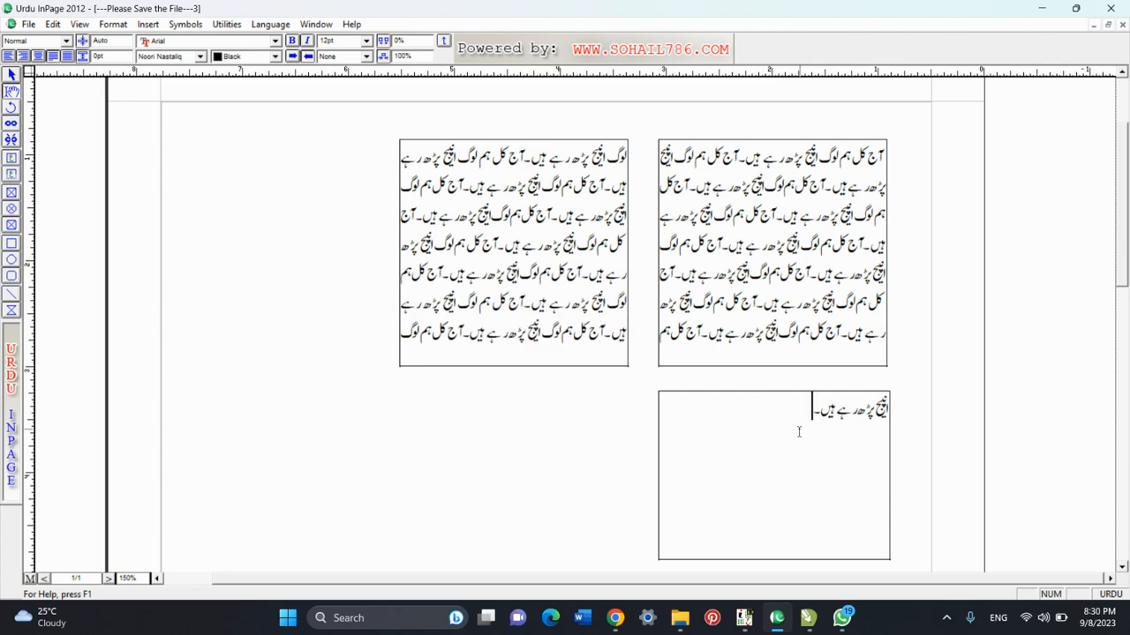
key(ctrl+v)
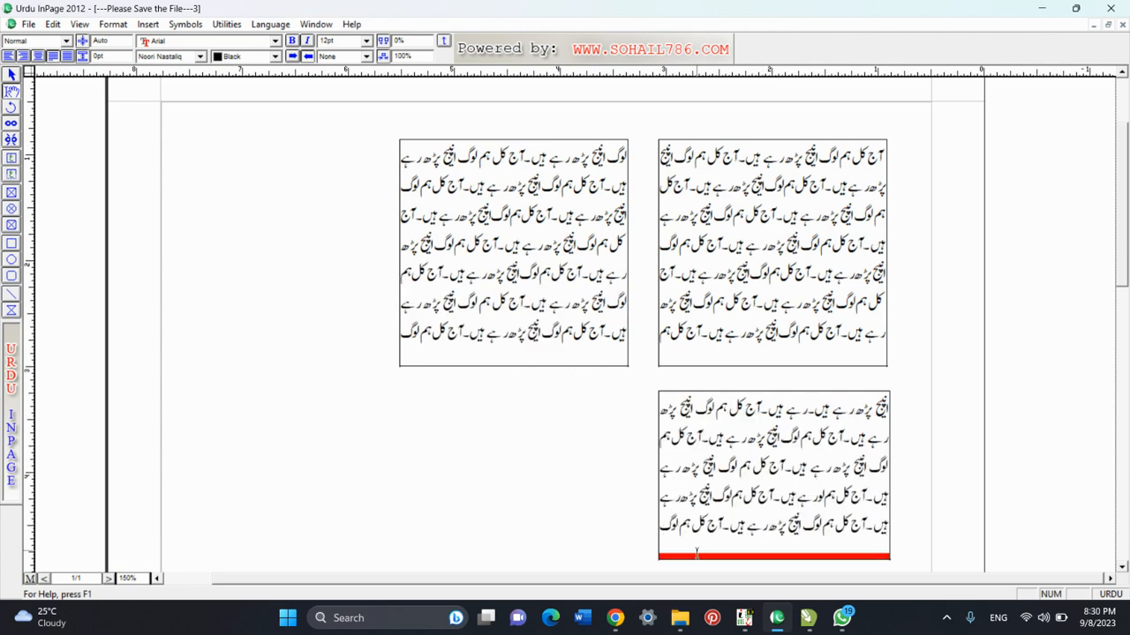
Draw a fourth text box below the second one, link the third box's overflow into it, and place the text cursor after its text
click(11, 158)
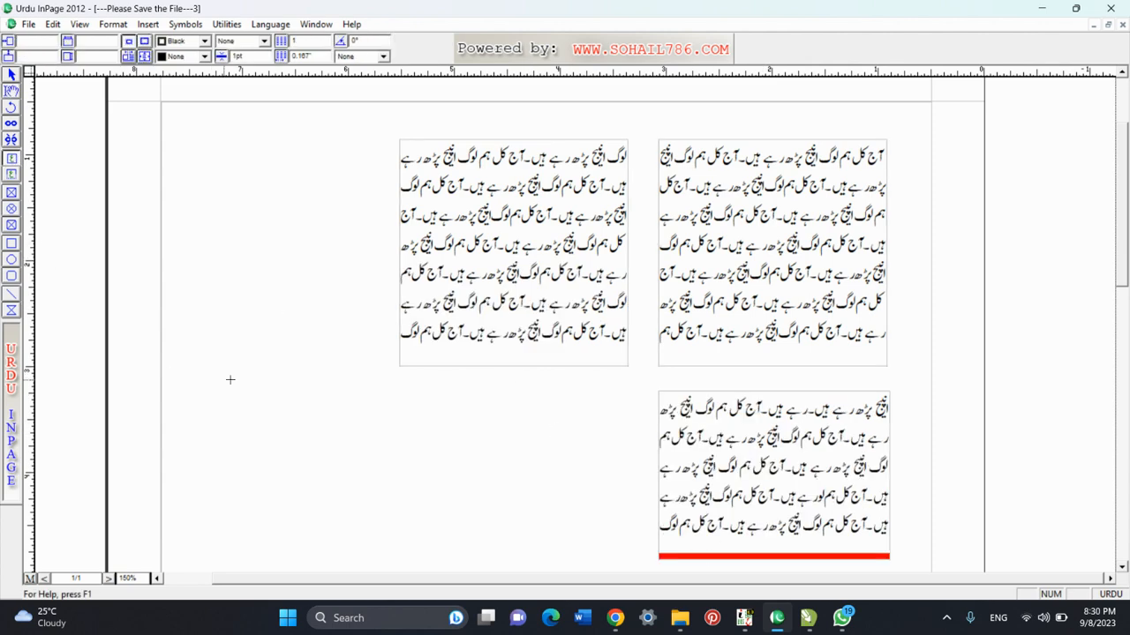
drag(384, 380, 629, 564)
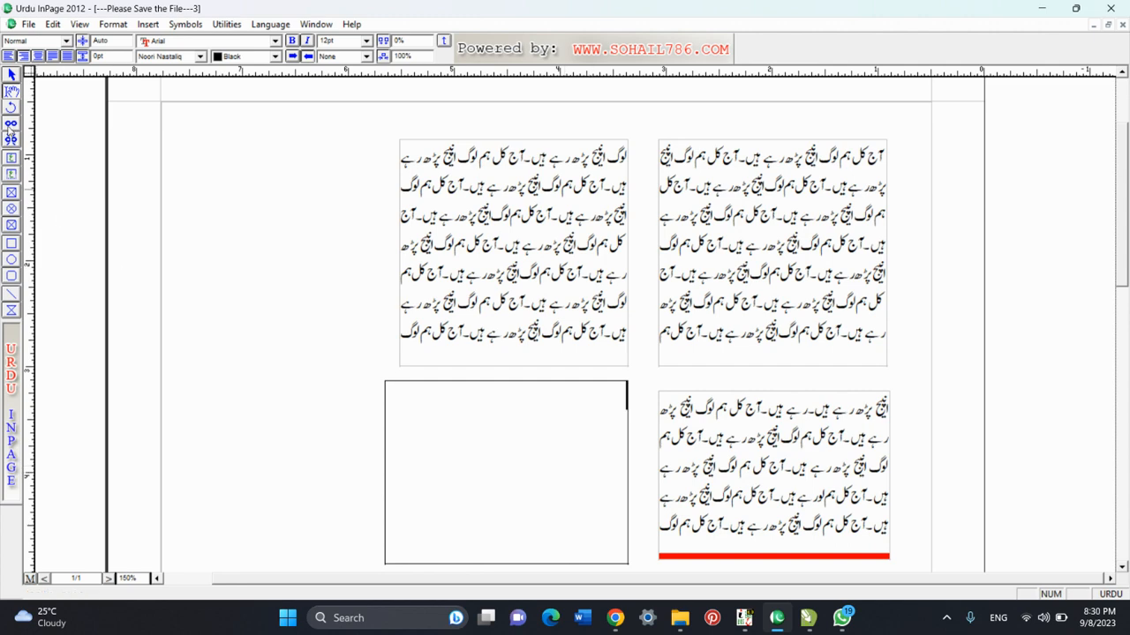
click(10, 124)
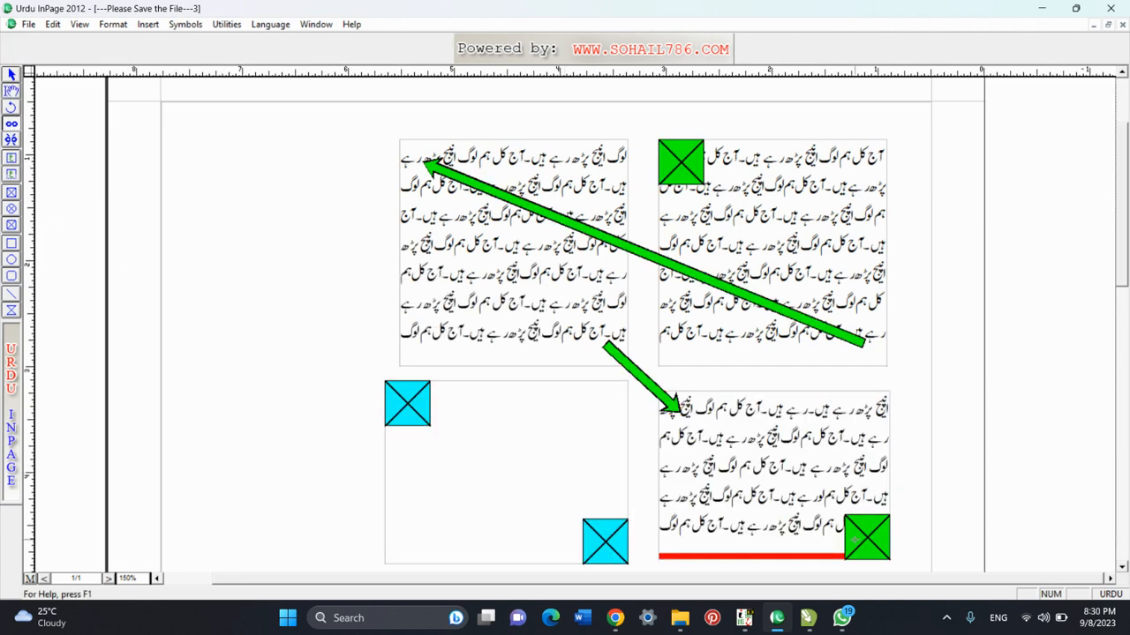
click(425, 409)
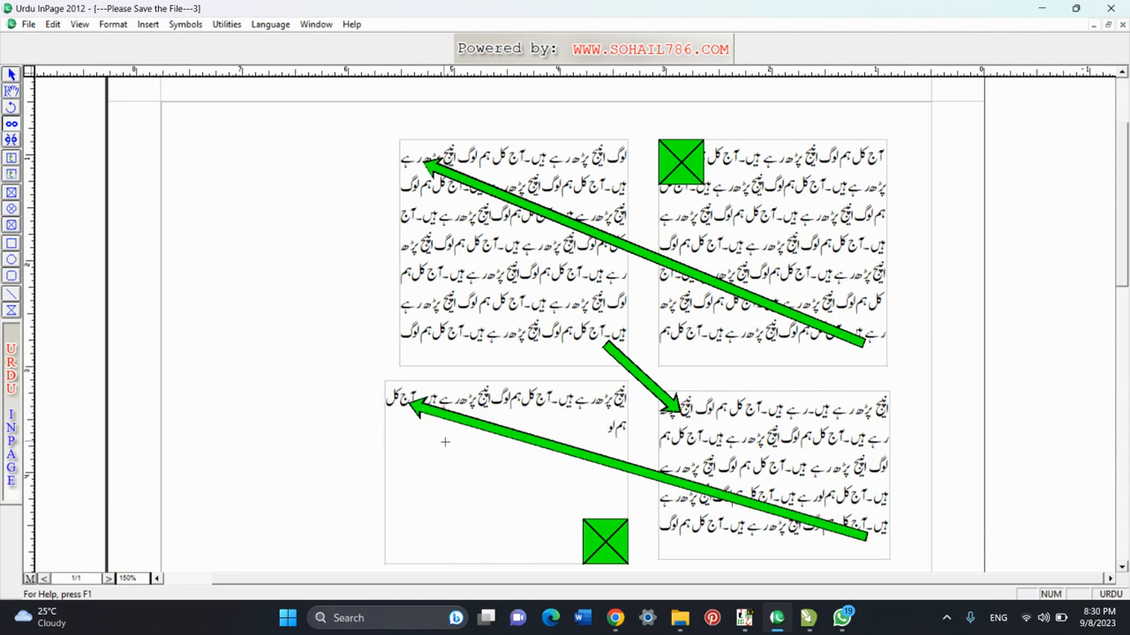
click(12, 91)
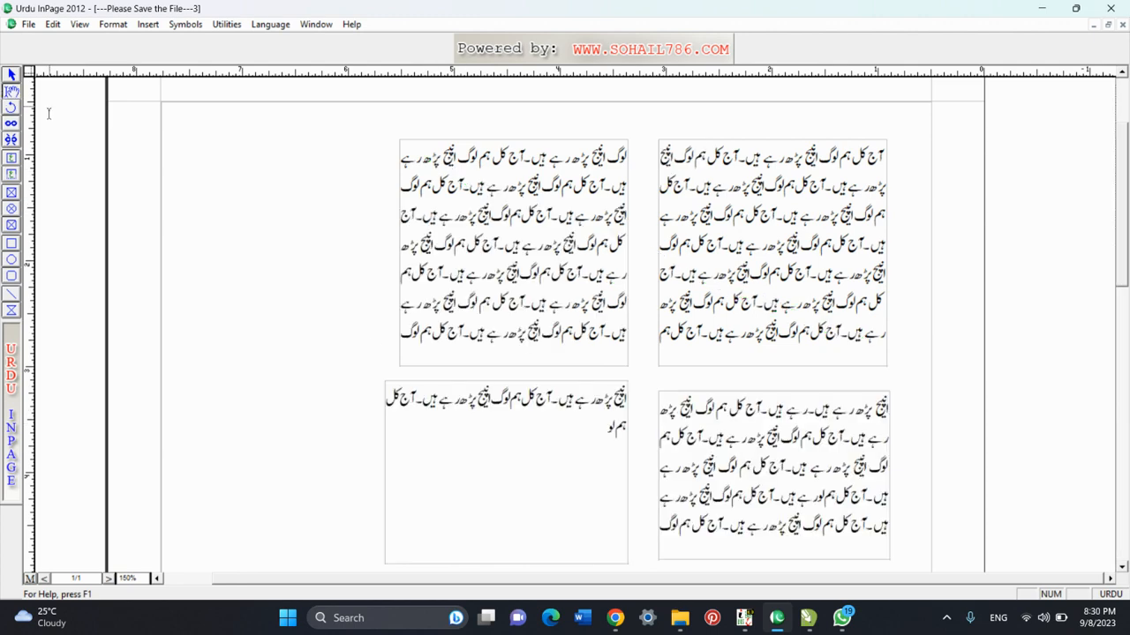
click(594, 449)
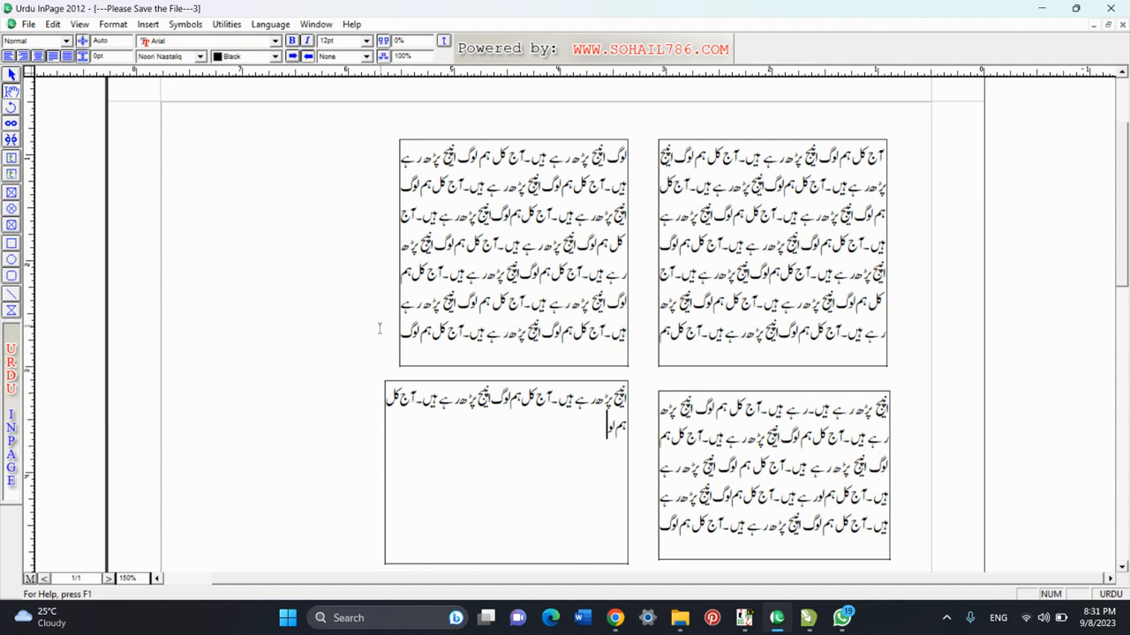
Unlink the fourth text box from the third one
click(11, 140)
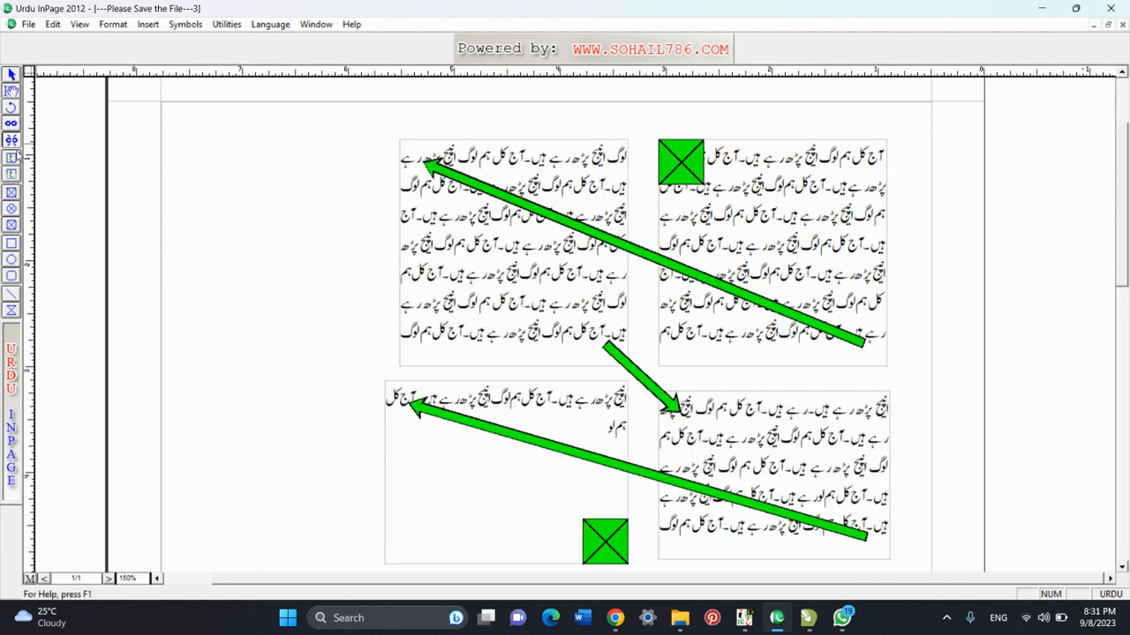
click(415, 407)
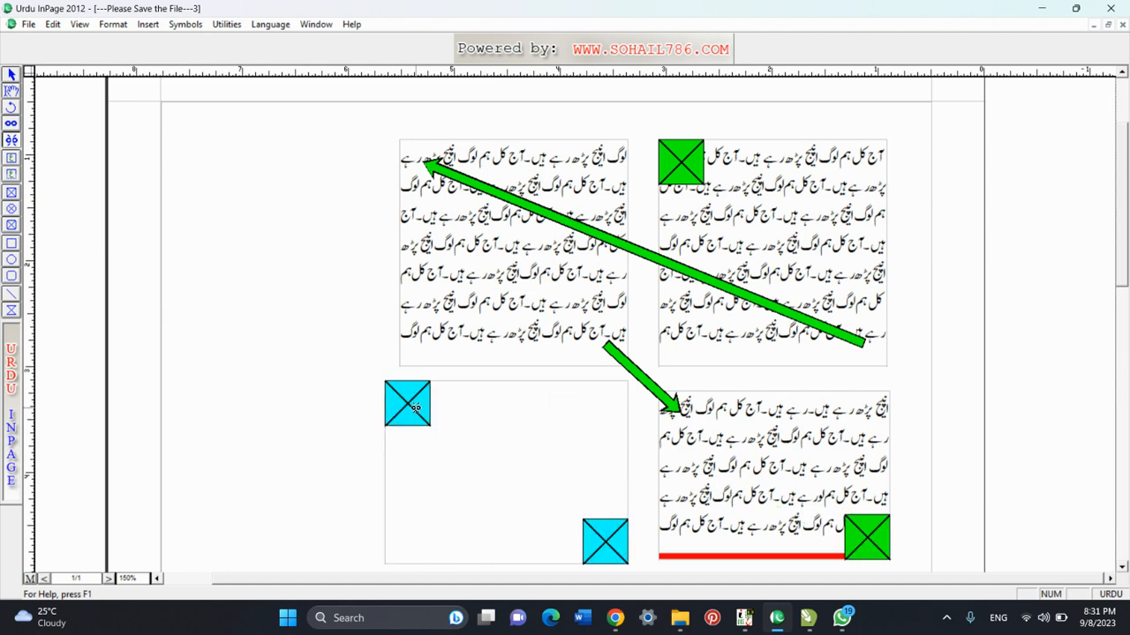